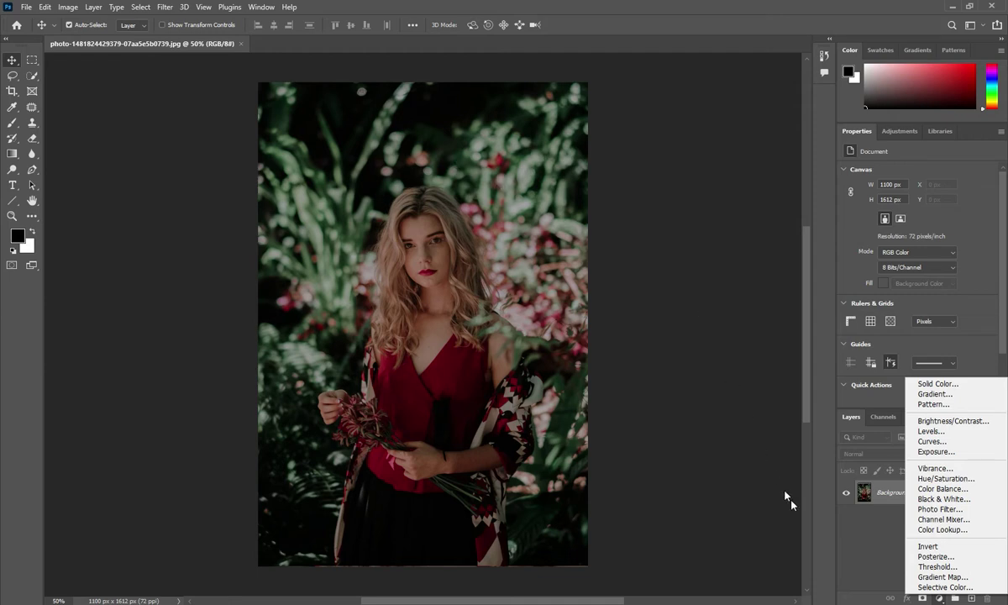
Duplicate the Background layer
left_click(850, 533)
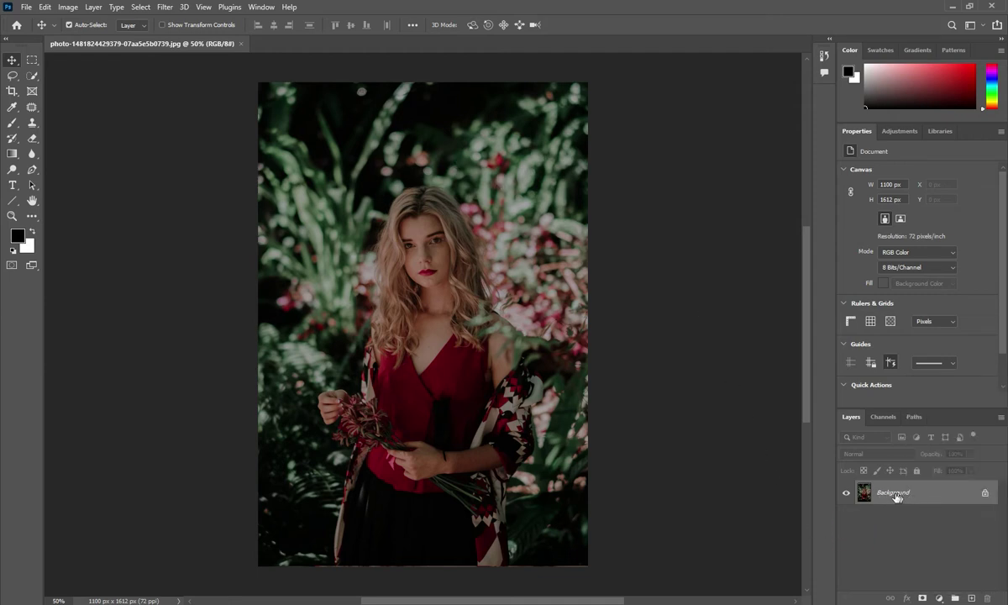
left_click_drag(922, 497, 921, 494)
key("ctrl+j")
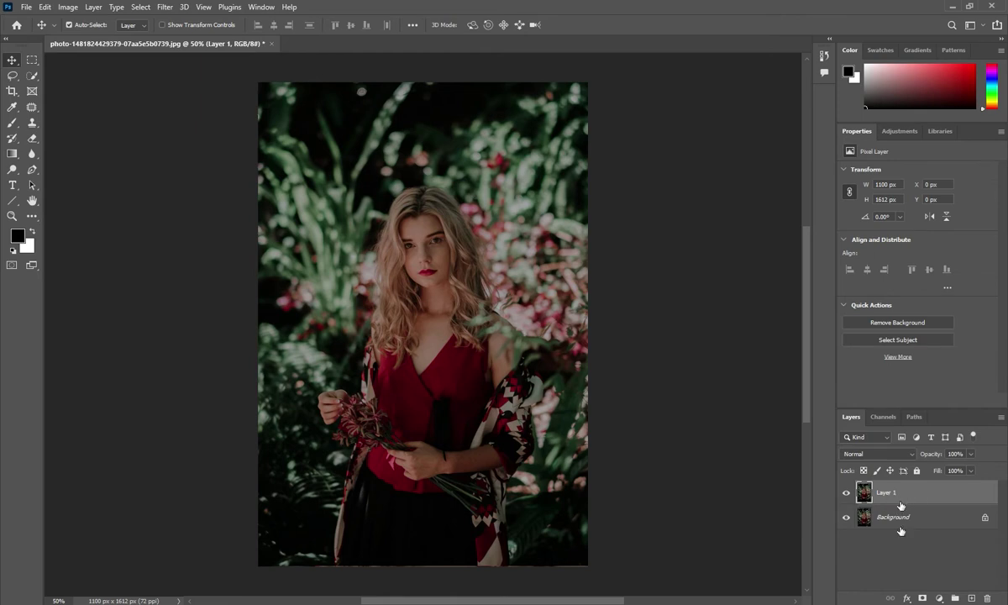
Add a Brightness/Contrast adjustment layer above the duplicated photo and set its brightness to 70
left_click(939, 598)
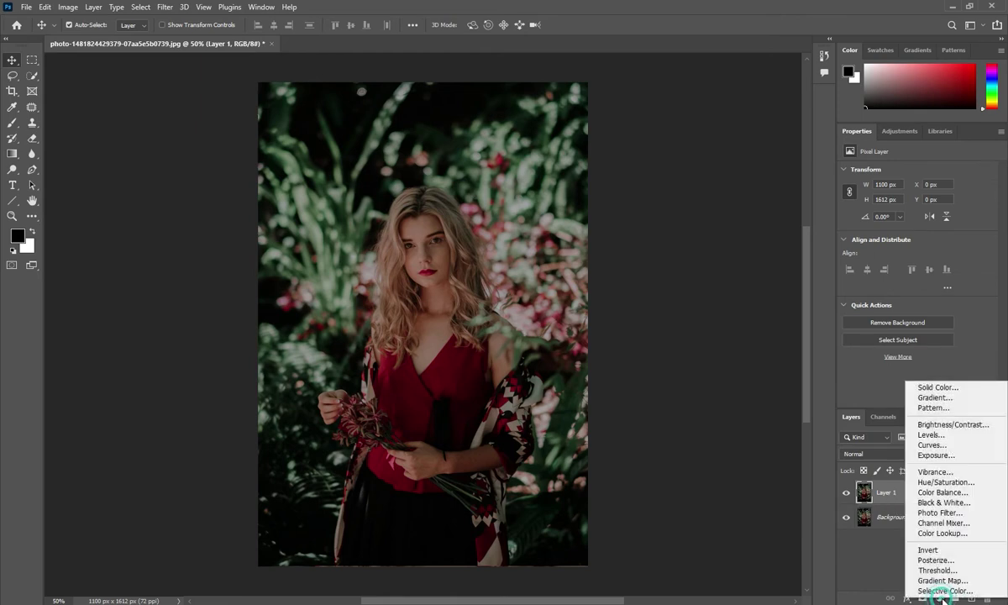
left_click(947, 425)
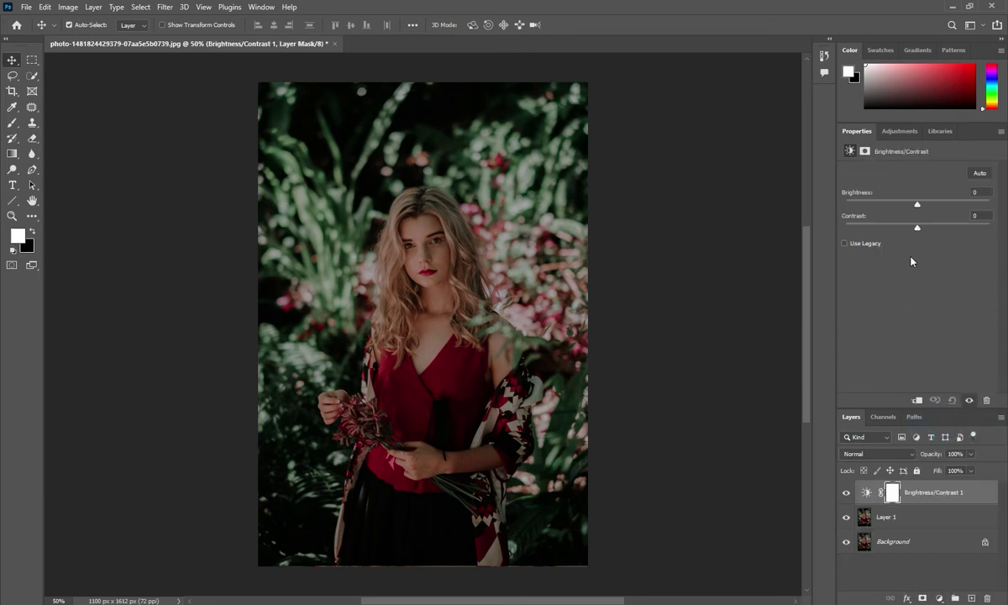
left_click_drag(917, 205, 942, 207)
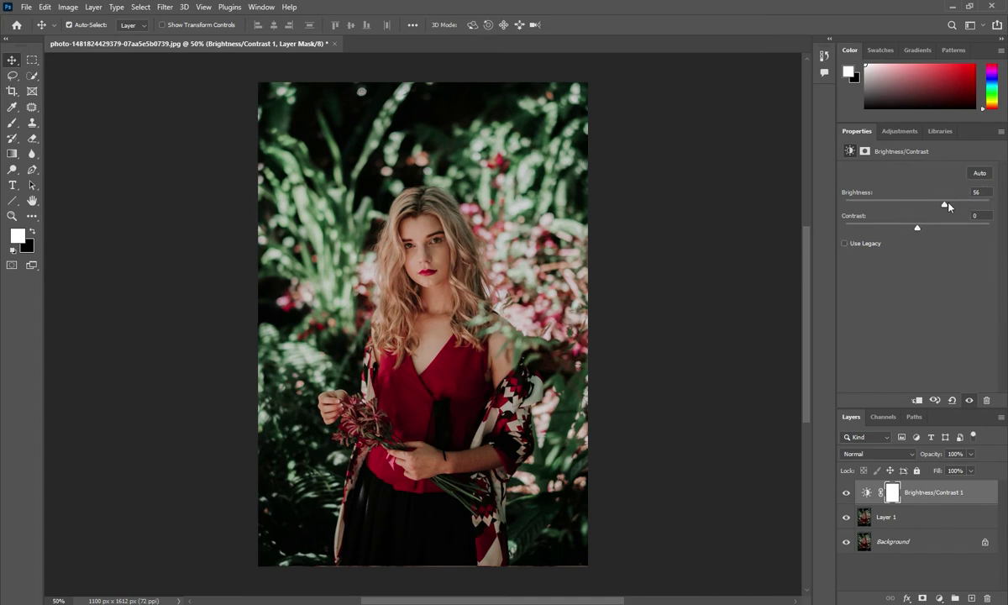
left_click_drag(944, 206, 954, 205)
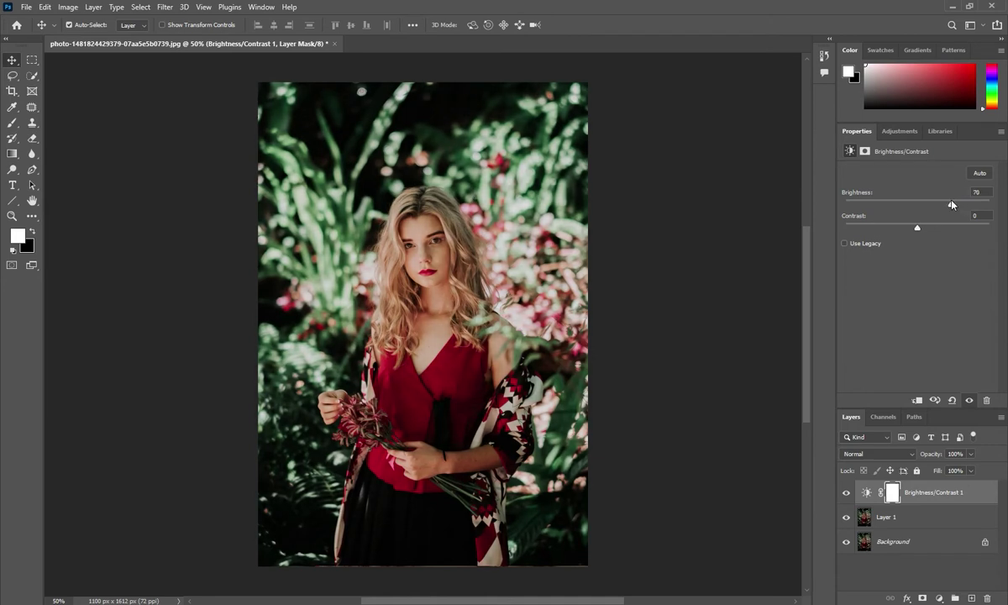
left_click(980, 191)
Set the contrast of the Brightness/Contrast adjustment layer to 17
left_click_drag(918, 229, 867, 229)
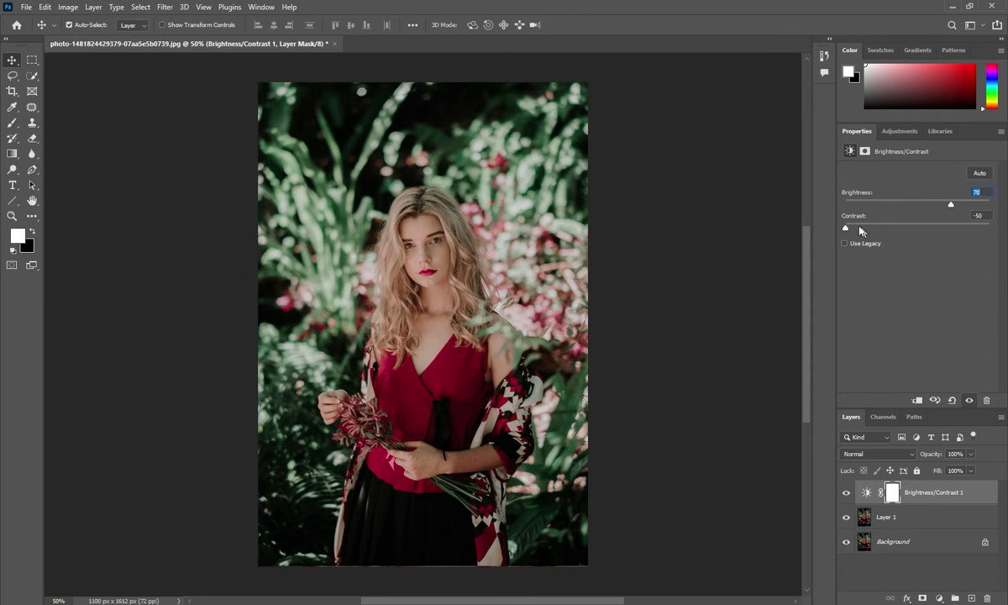
left_click_drag(860, 230, 918, 226)
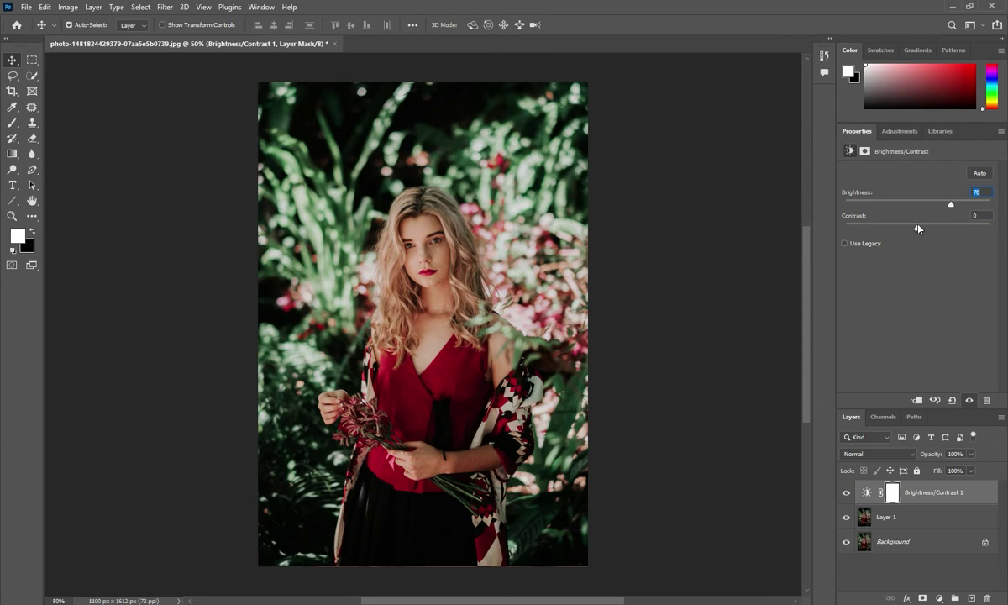
left_click_drag(920, 230, 931, 229)
left_click(960, 216)
type("17")
Add a Levels adjustment layer above the Brightness/Contrast layer
left_click(939, 598)
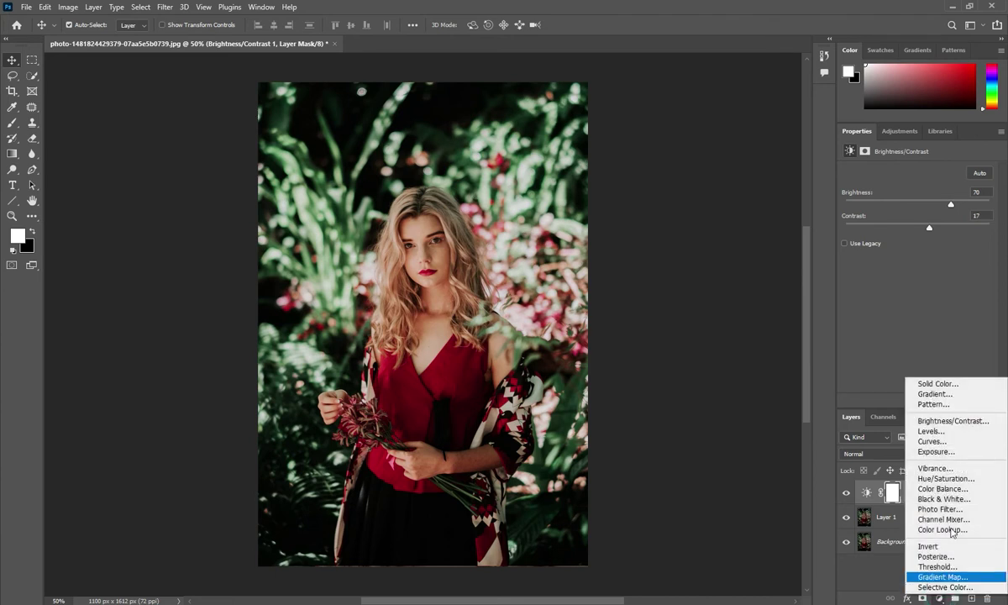
left_click(929, 431)
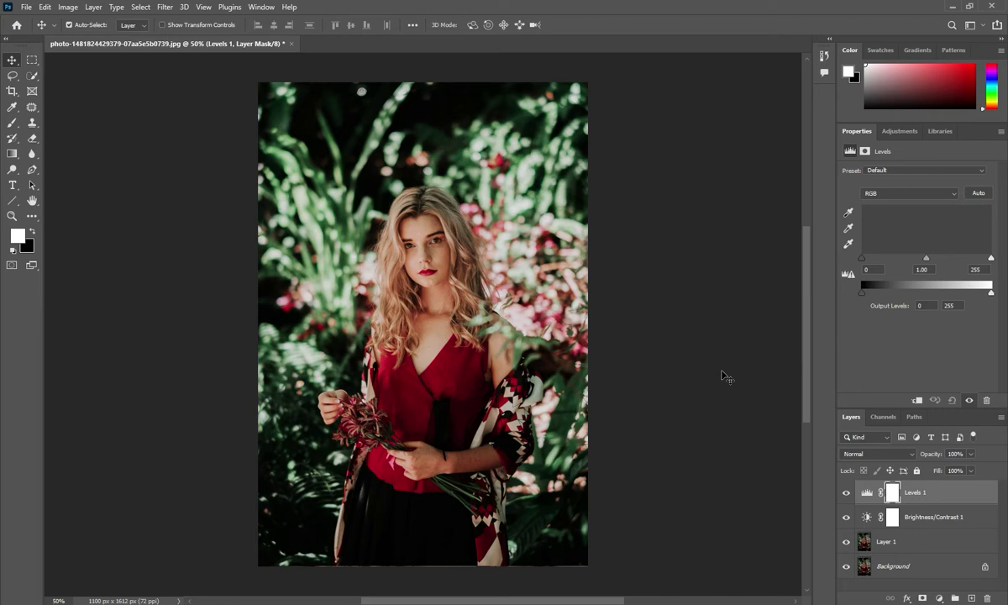
key("ctrl+l")
left_click_drag(890, 163, 798, 217)
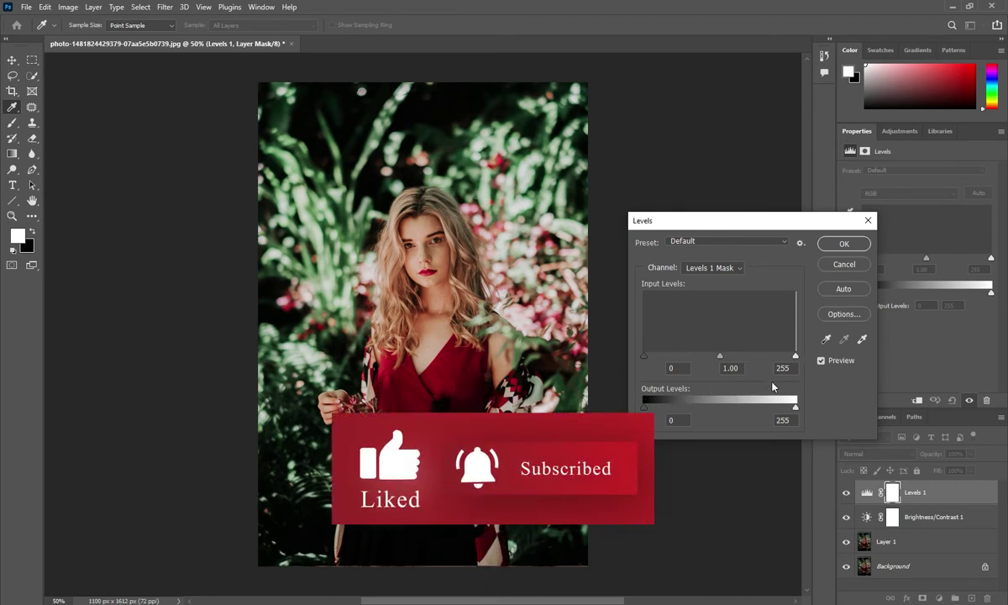
left_click_drag(795, 410, 835, 410)
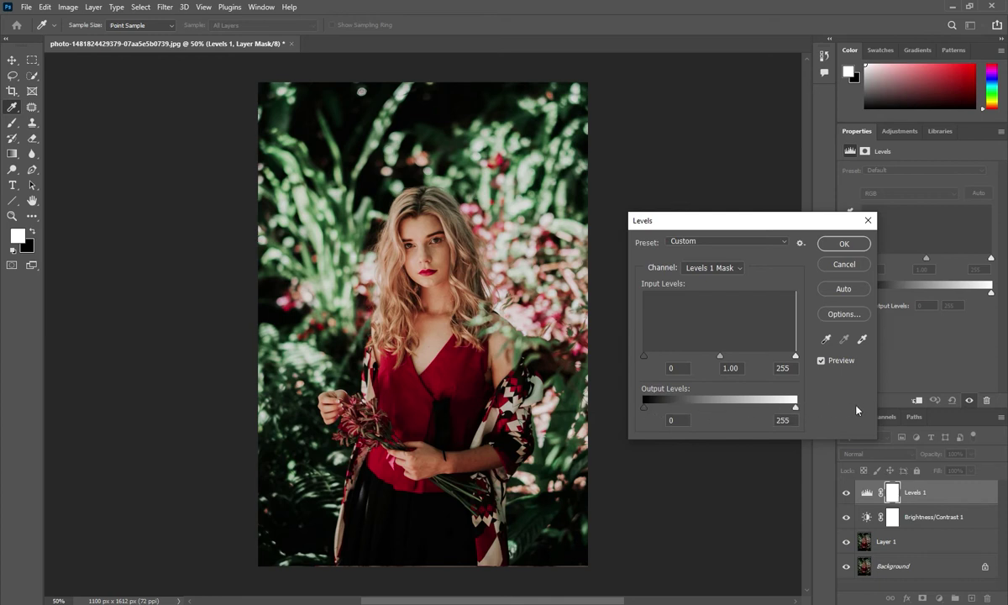
left_click_drag(727, 410, 832, 410)
mouse_move(795, 355)
left_mouse_down()
mouse_move(716, 355)
mouse_move(810, 354)
left_mouse_up()
left_click_drag(720, 355, 654, 355)
left_click(843, 263)
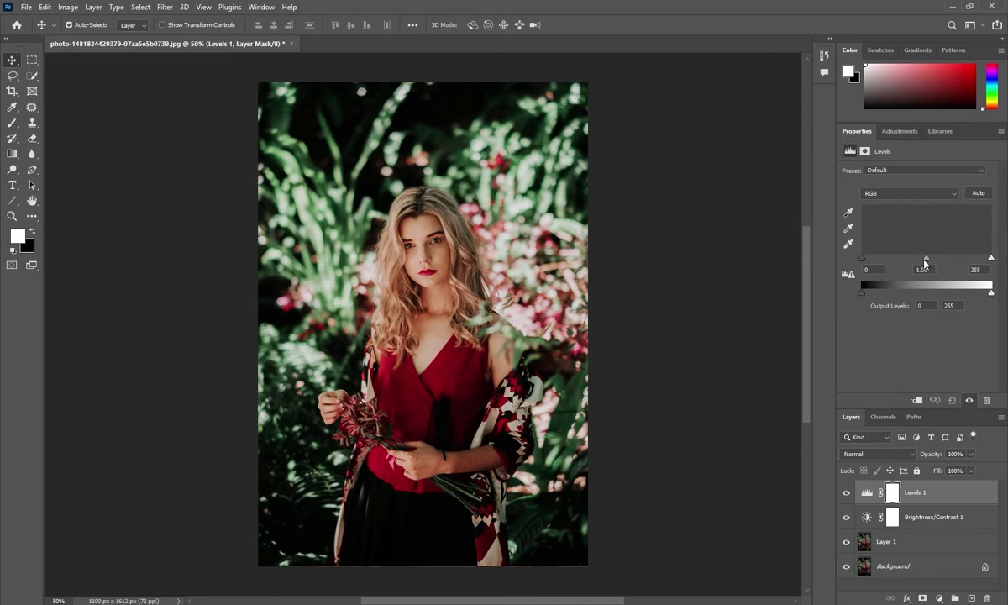
Set the Levels layer's midtone input to 1.14 and its white input level to 253
left_click_drag(927, 261, 927, 258)
mouse_move(991, 294)
left_mouse_down()
mouse_move(915, 279)
mouse_move(932, 296)
mouse_move(995, 294)
left_mouse_up()
left_click_drag(929, 263, 928, 262)
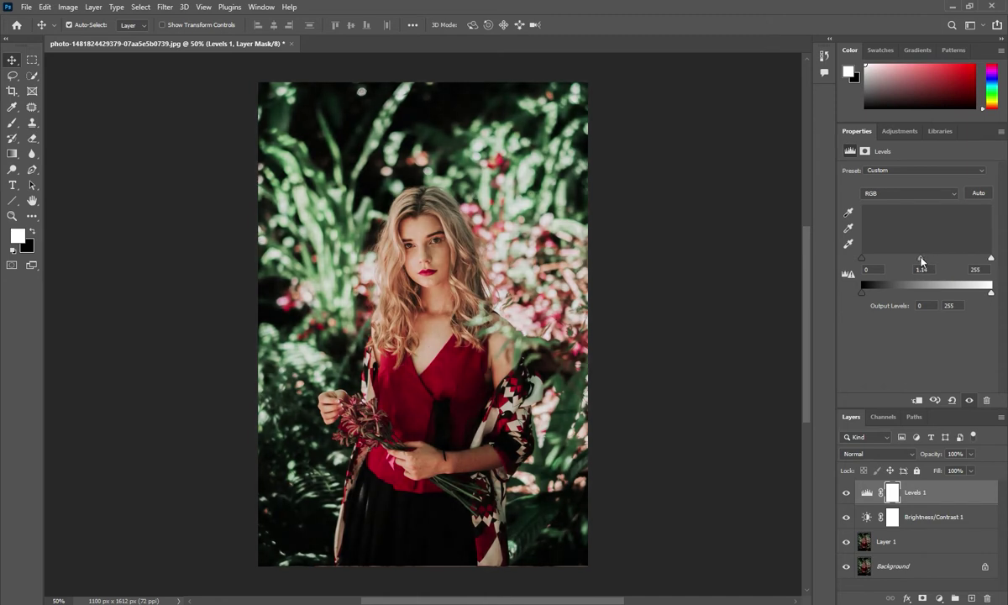
left_click(922, 269)
mouse_move(990, 259)
left_mouse_down()
mouse_move(971, 260)
mouse_move(989, 259)
left_mouse_up()
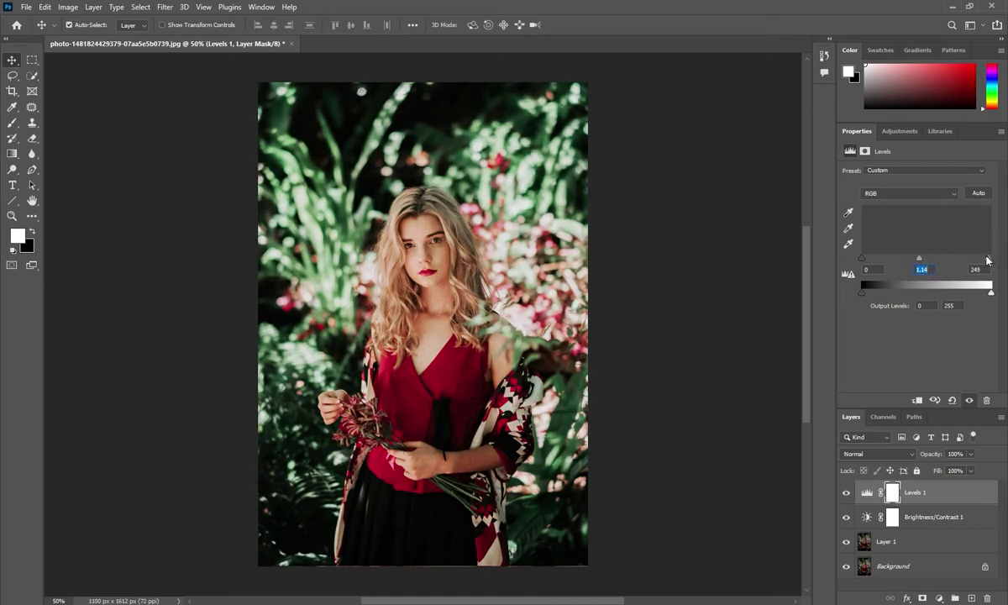
mouse_move(989, 259)
left_mouse_down()
mouse_move(972, 258)
mouse_move(991, 259)
left_mouse_up()
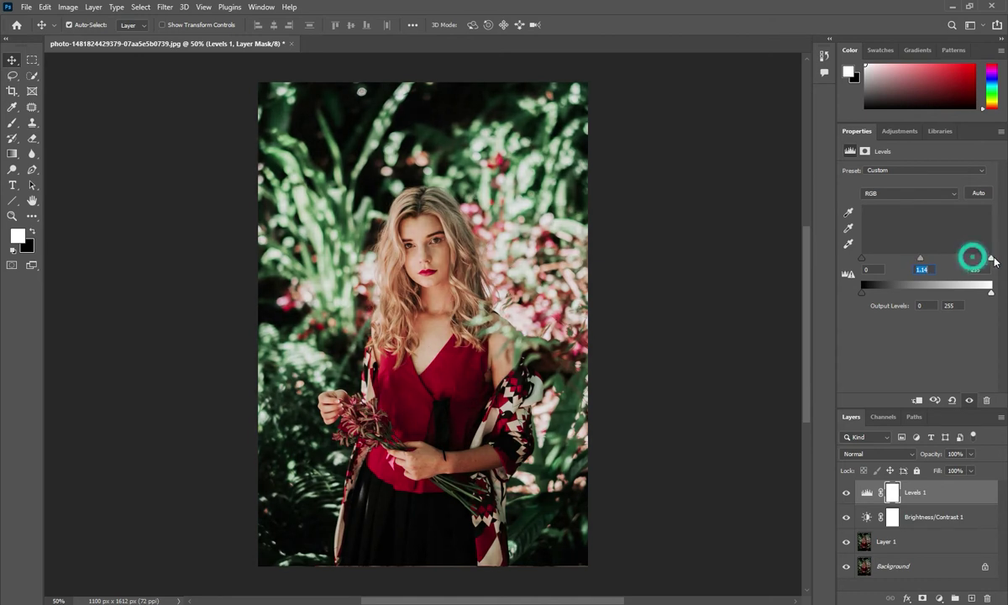
type("253")
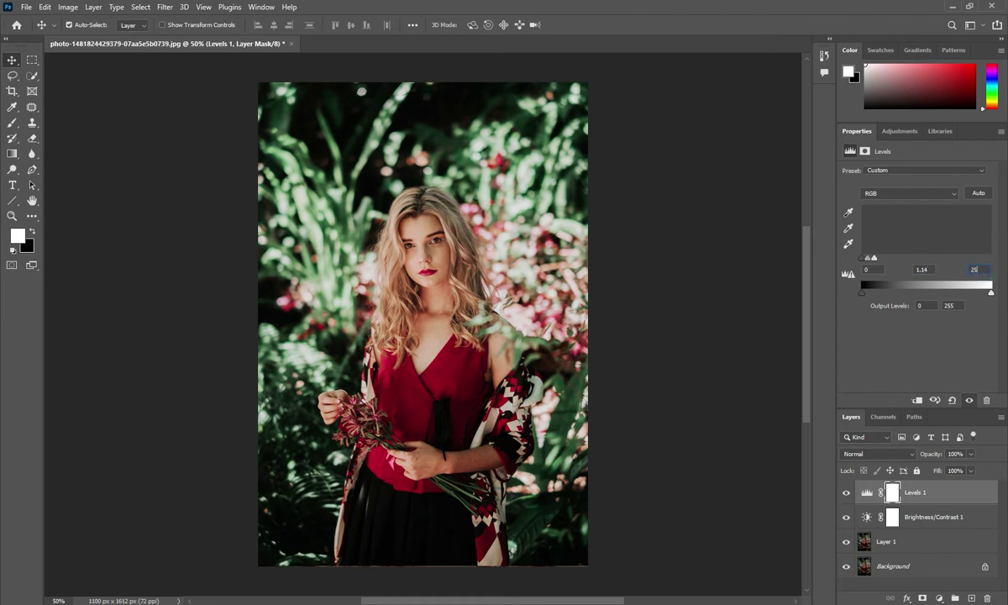
Add a Curves adjustment layer and move its white point to input 242 with output 255
left_click(938, 598)
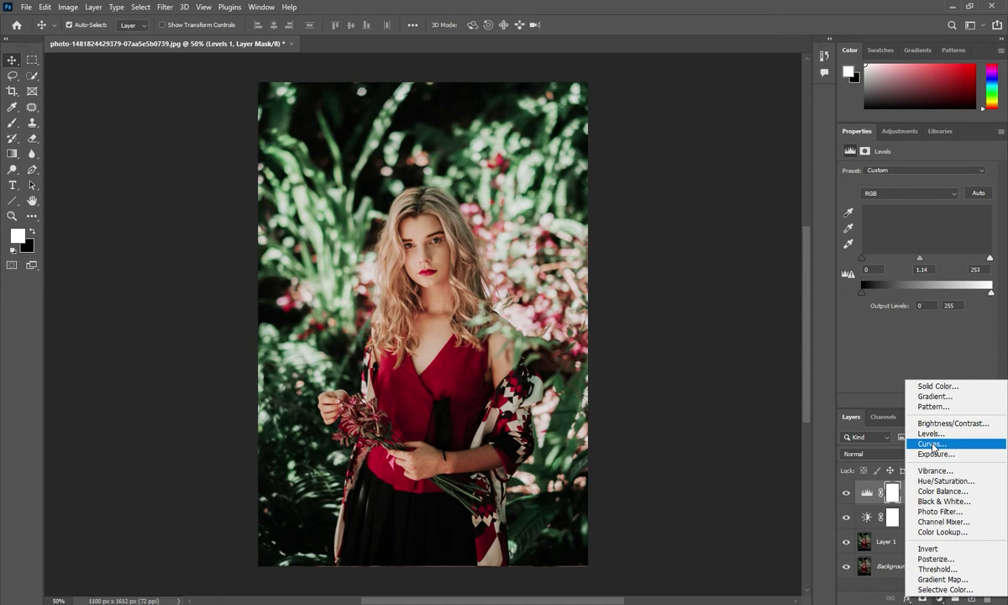
left_click(931, 445)
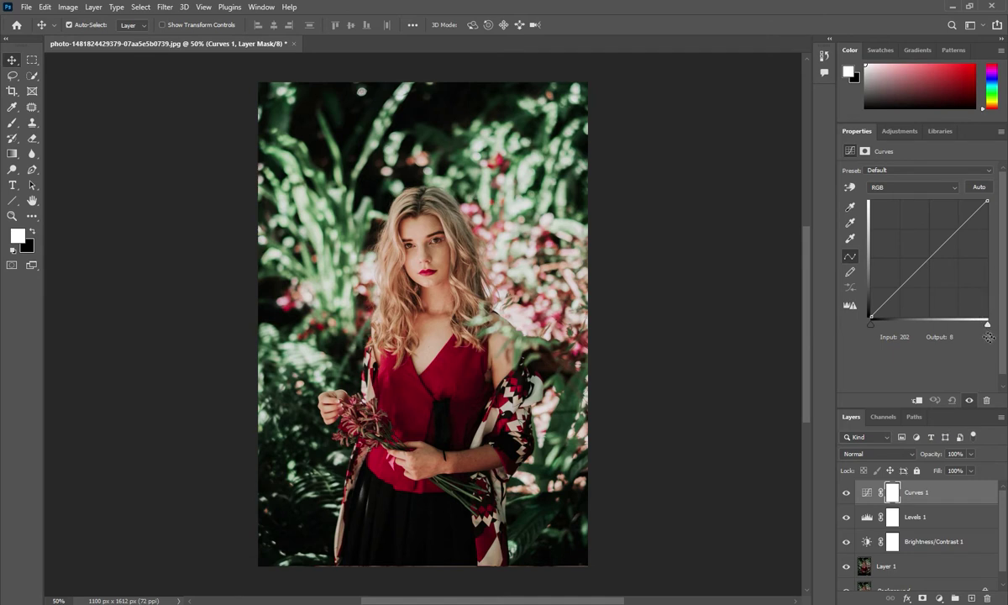
mouse_move(987, 326)
left_mouse_down()
mouse_move(914, 304)
mouse_move(987, 324)
mouse_move(985, 313)
mouse_move(981, 323)
left_mouse_up()
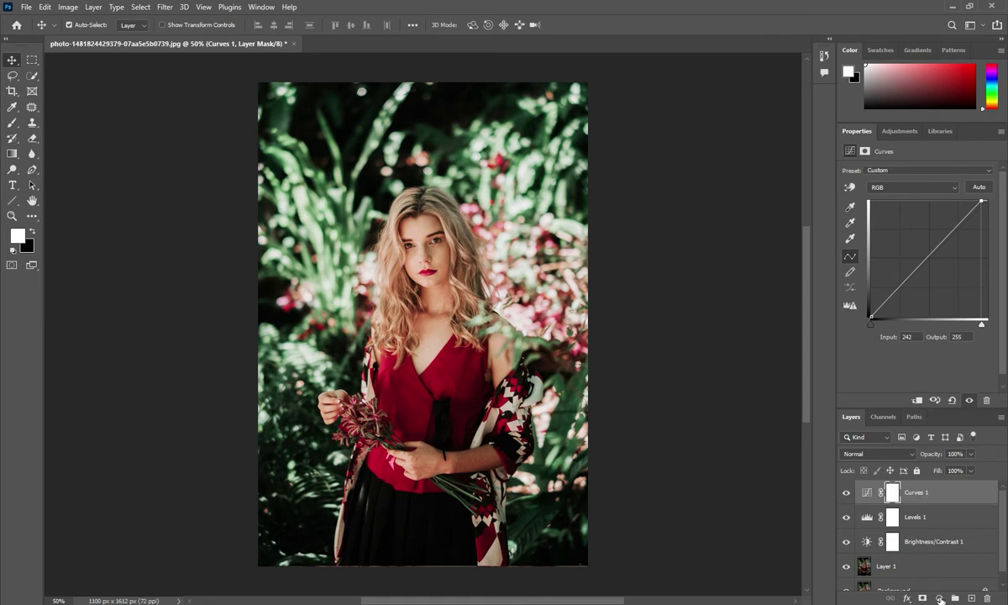
Add a Vibrance adjustment layer on top of the stack and set its vibrance to +50
left_click(940, 599)
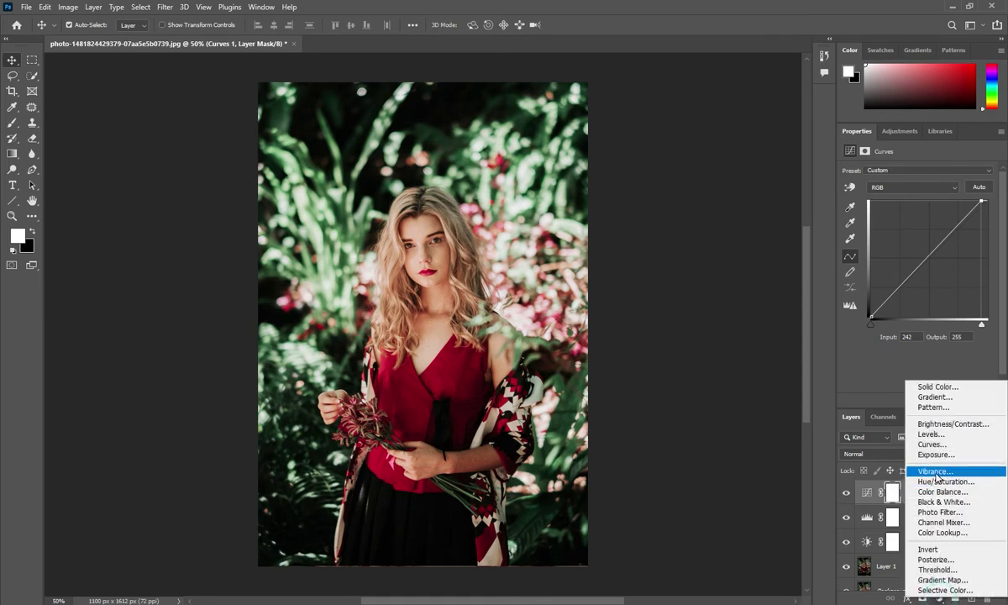
left_click(936, 472)
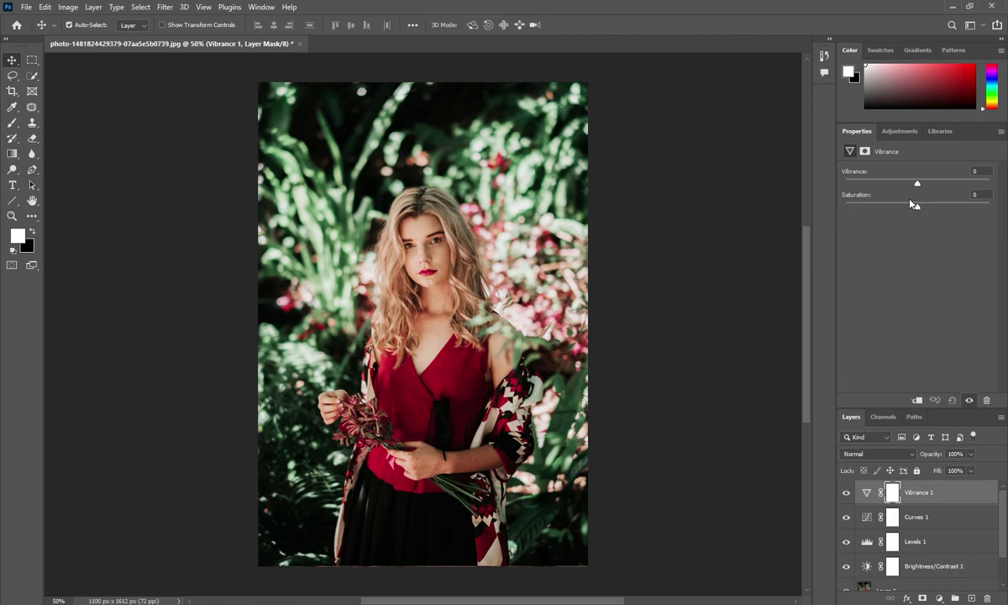
left_click_drag(917, 185, 963, 191)
left_click_drag(958, 189, 948, 185)
left_click_drag(939, 184, 996, 183)
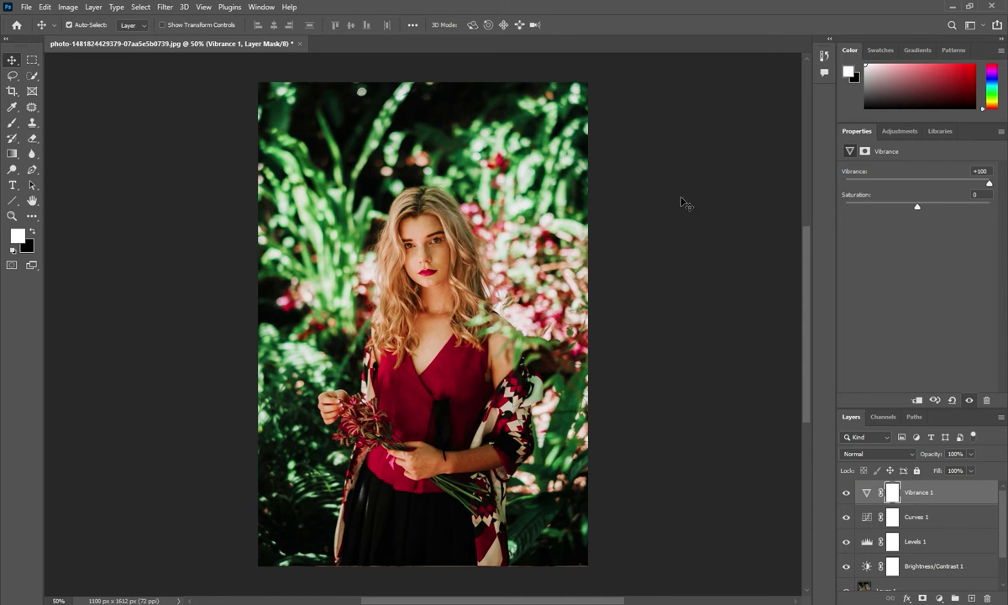
left_click_drag(989, 184, 820, 188)
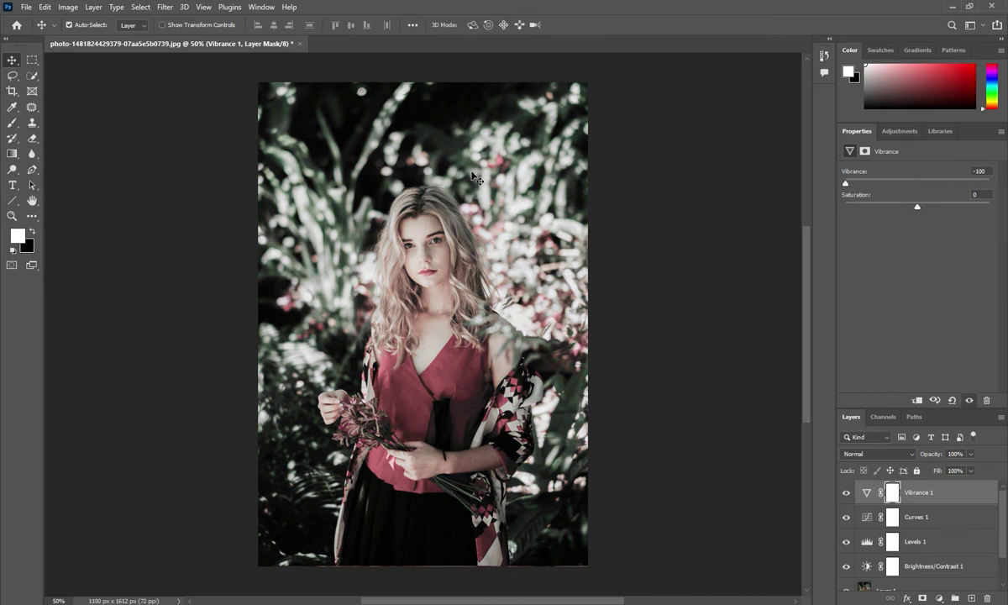
left_click_drag(847, 185, 954, 186)
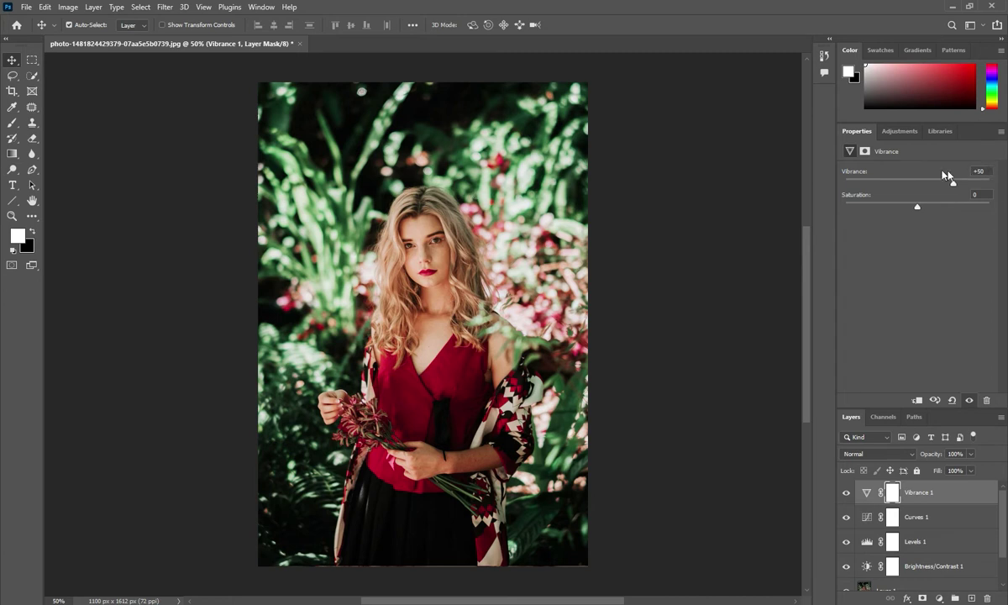
Try a saturation of +100 on the Vibrance layer, inspect the photo, and reset the saturation to 0
left_click_drag(922, 210, 989, 209)
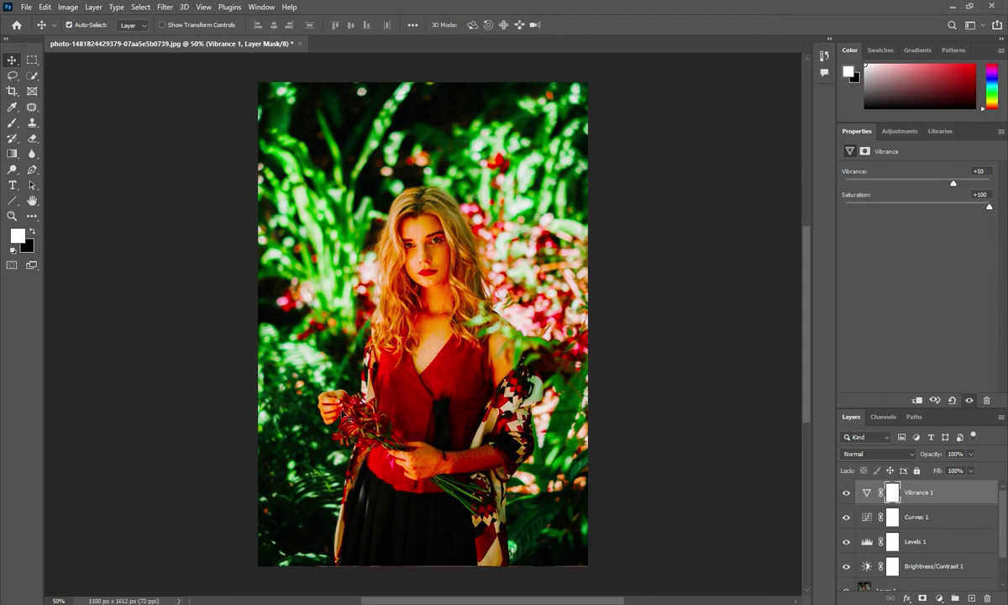
scroll(454, 468, "up", 3)
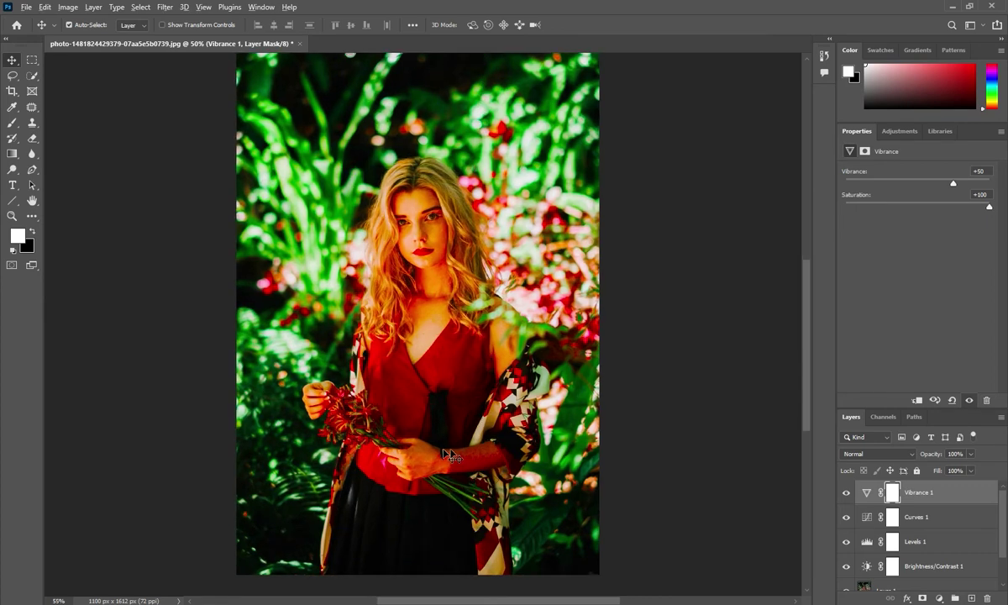
scroll(423, 409, "down", 2)
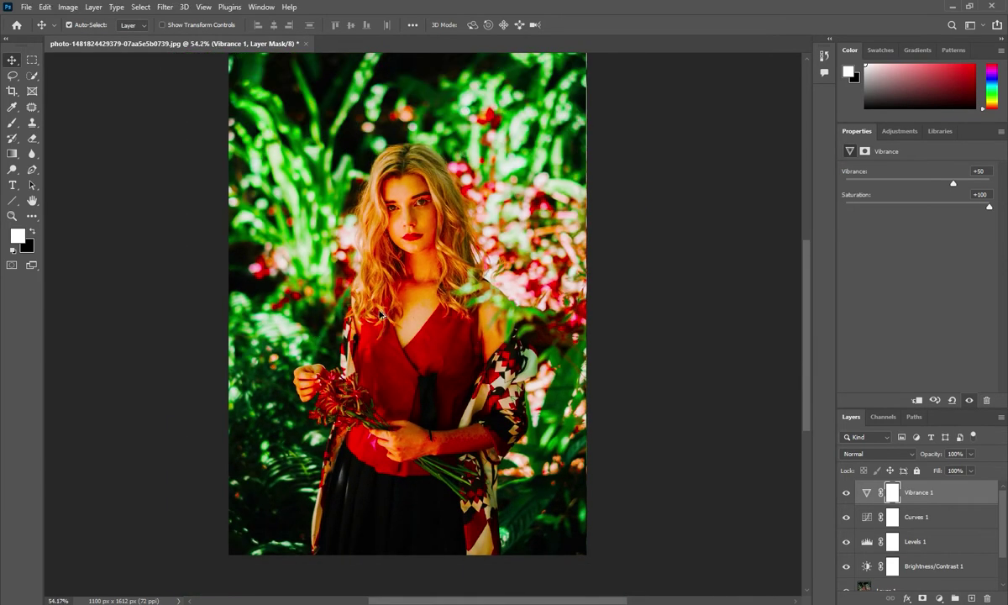
scroll(424, 408, "down", 2)
left_click(979, 195)
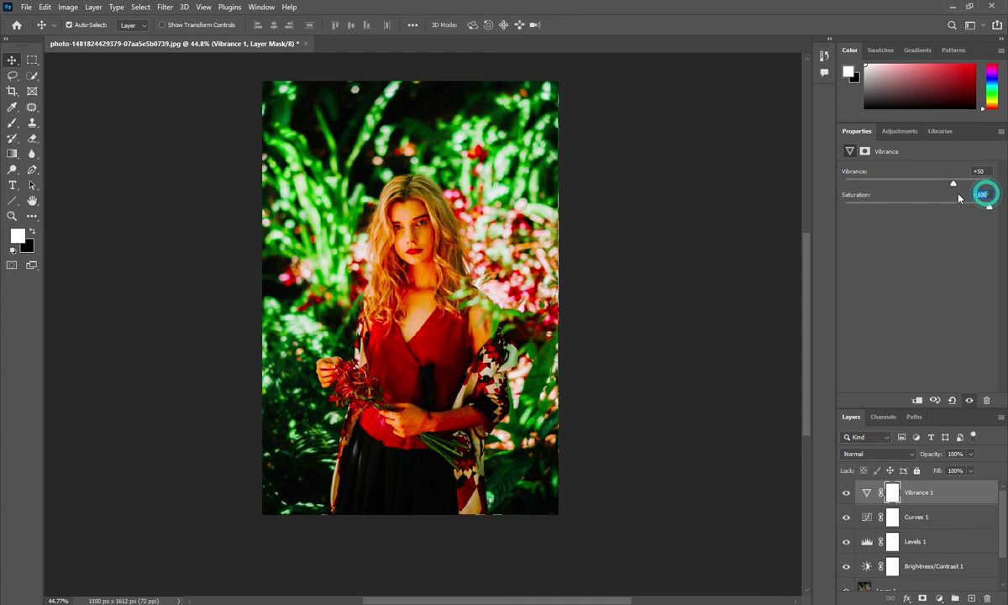
type("0")
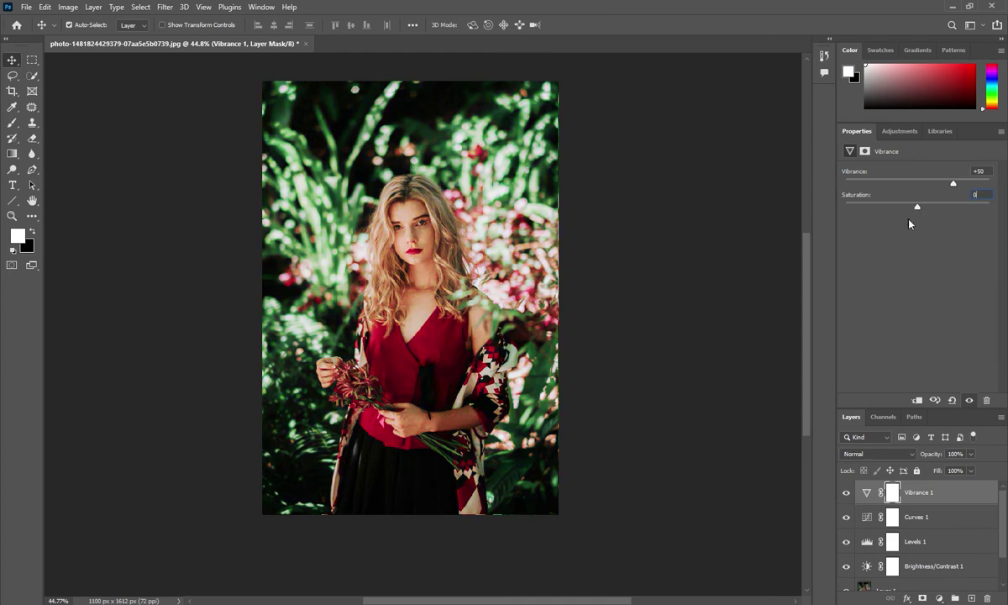
left_click(618, 242)
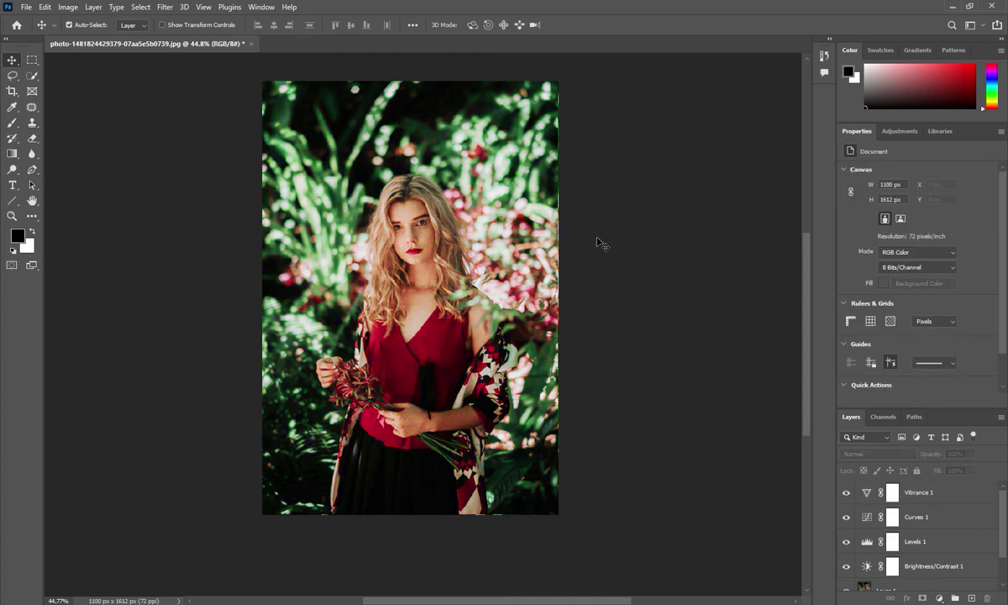
scroll(588, 223, "up", 1)
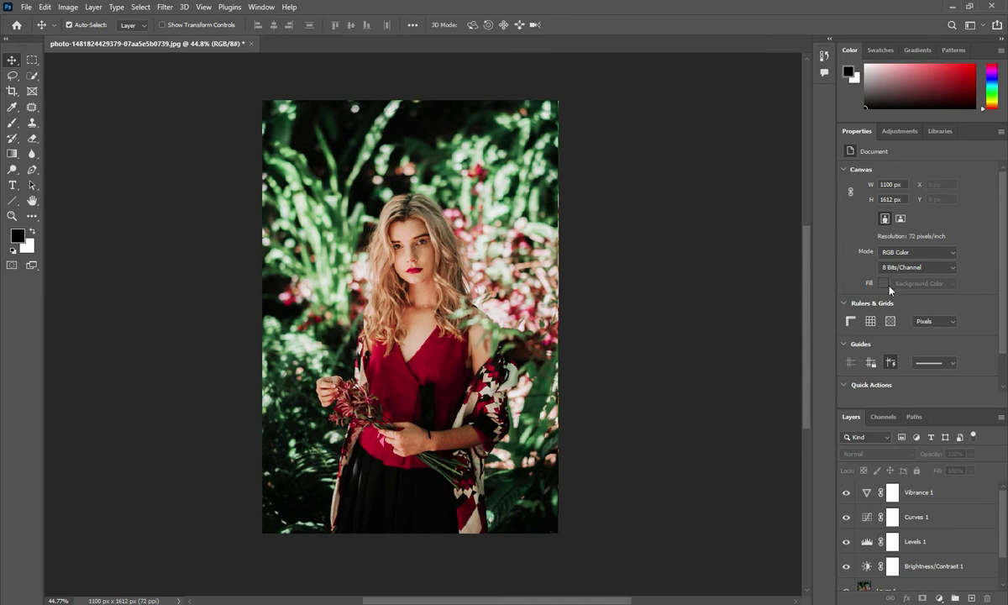
scroll(889, 290, "down", 1)
Set the Vibrance layer's vibrance to +59 and its saturation to 15, and deselect the layer
left_click(866, 517)
left_click(923, 498)
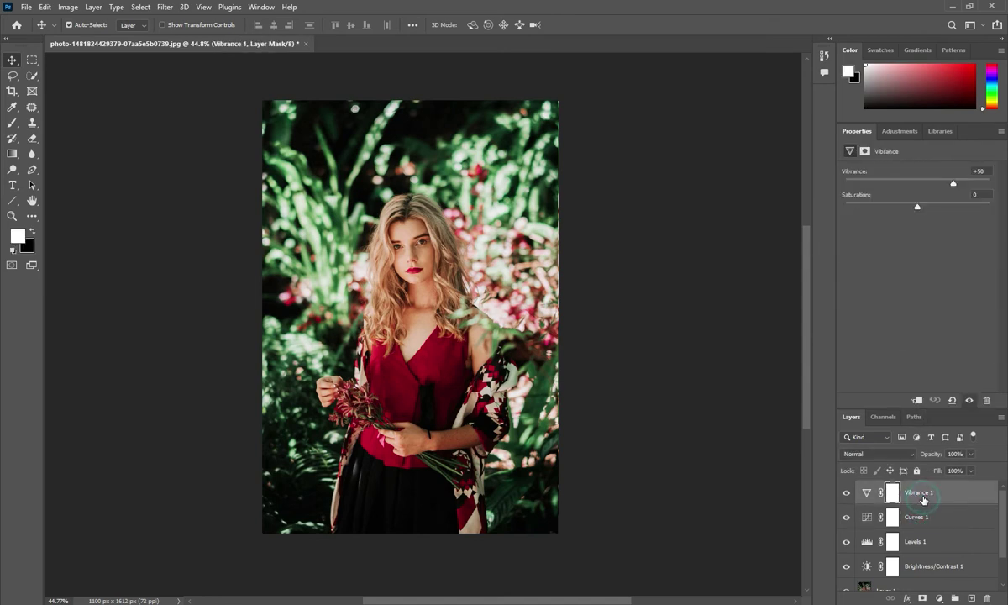
left_click_drag(953, 183, 926, 210)
left_click(913, 195)
type("15")
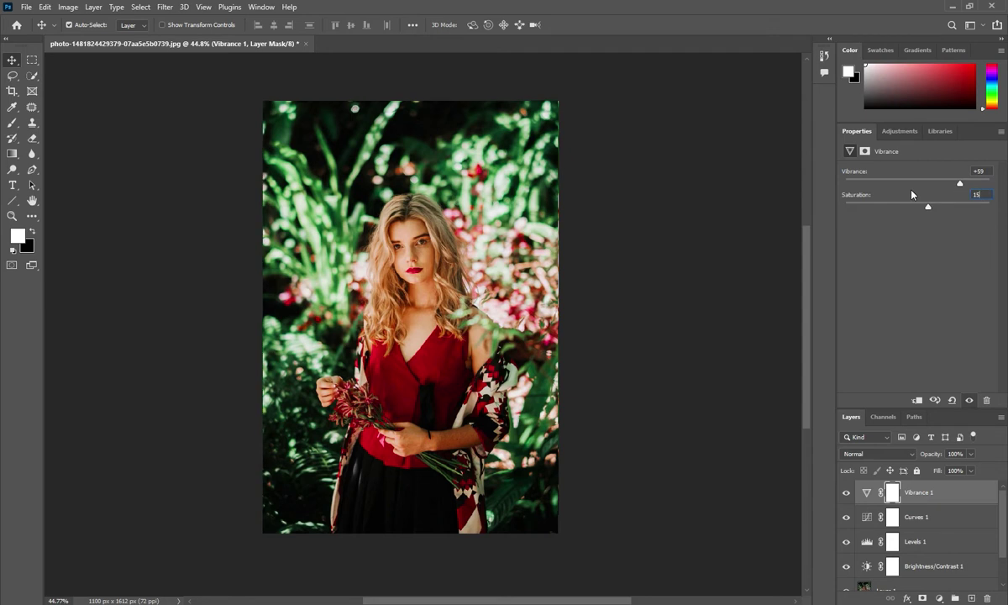
left_click(556, 250)
key("ctrl+0")
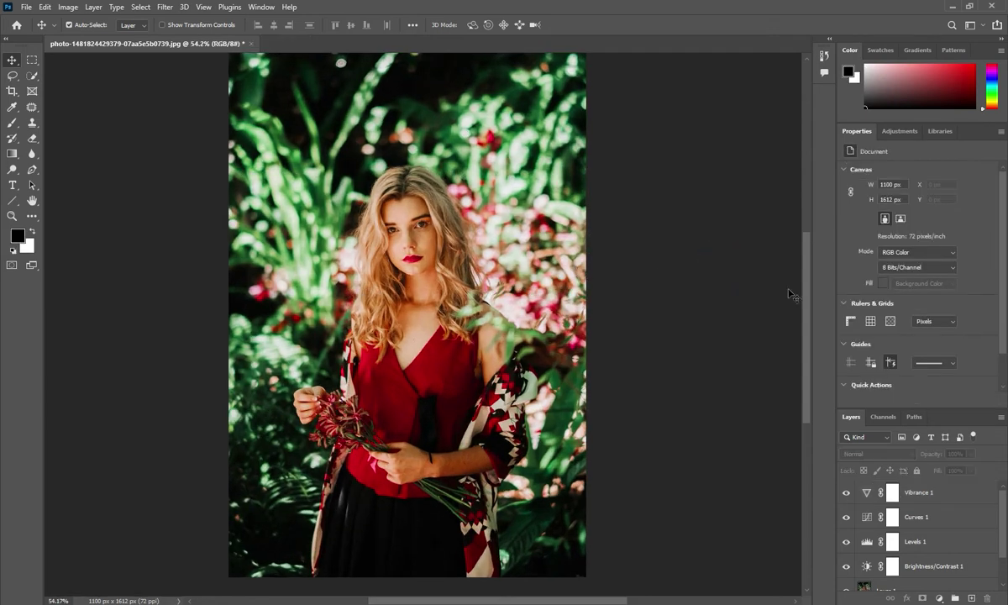
Add a Hue/Saturation adjustment layer above the Vibrance layer
scroll(684, 275, "down", 1)
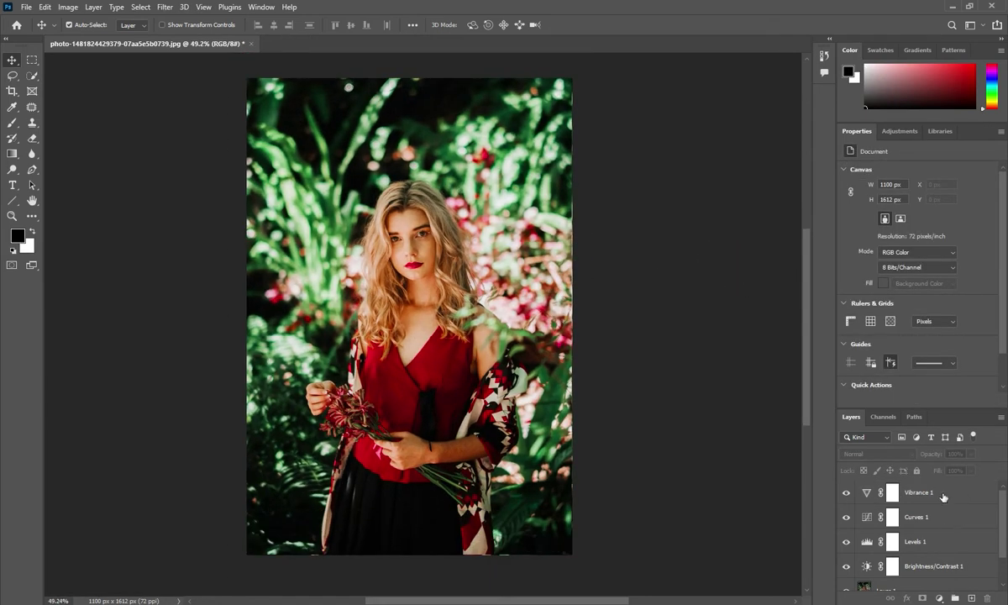
left_click(940, 492)
left_click(939, 598)
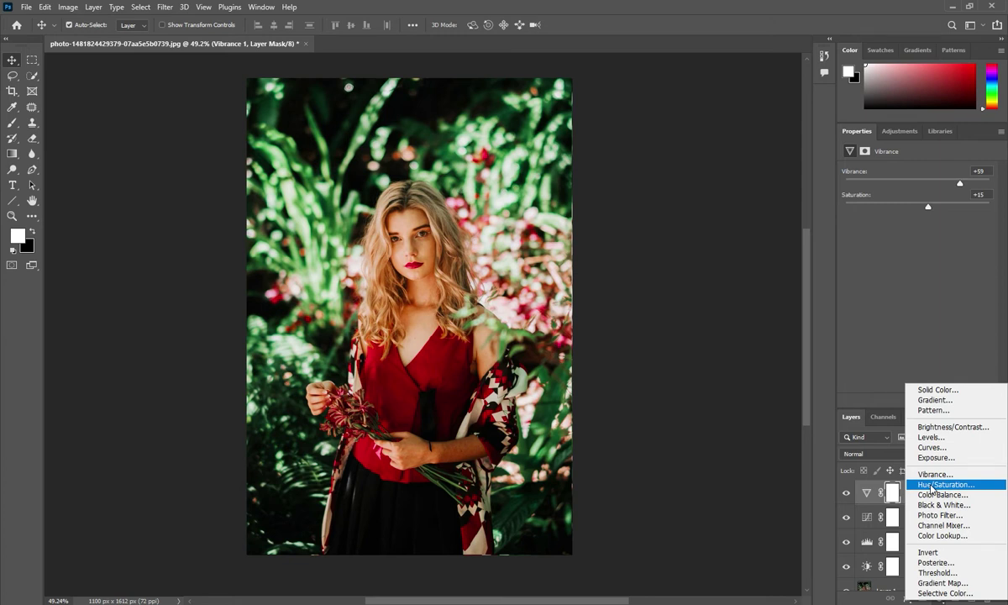
left_click(930, 485)
left_click(898, 188)
left_click(900, 189)
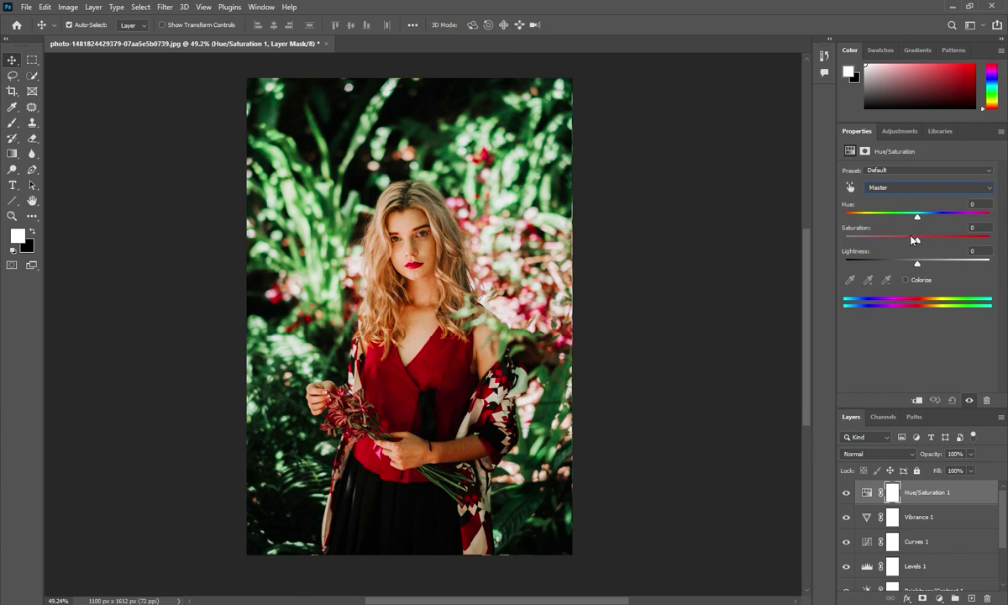
Set the Reds in the Hue/Saturation layer to saturation +5 and lightness -12
left_click(932, 188)
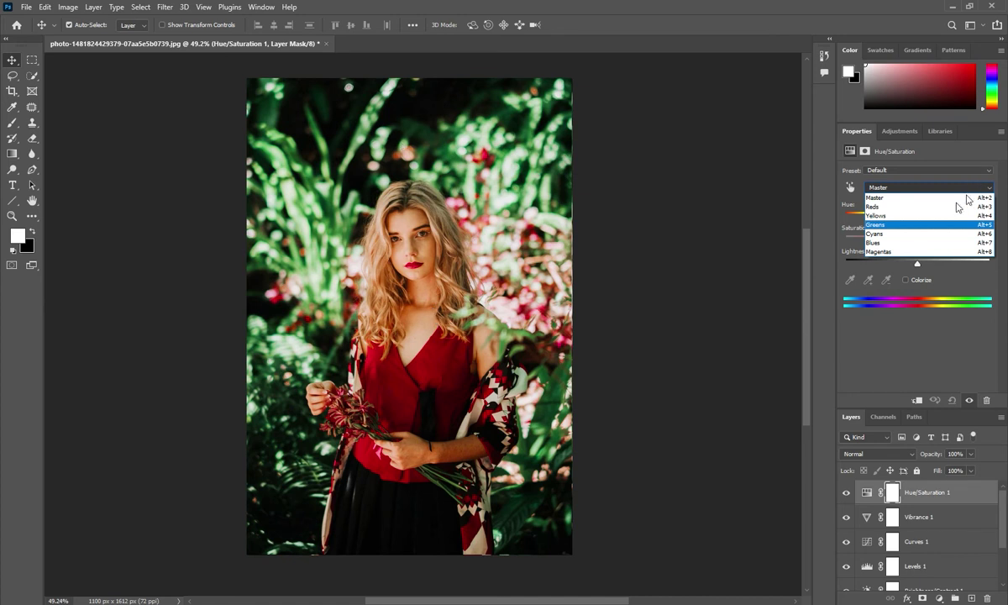
left_click(915, 209)
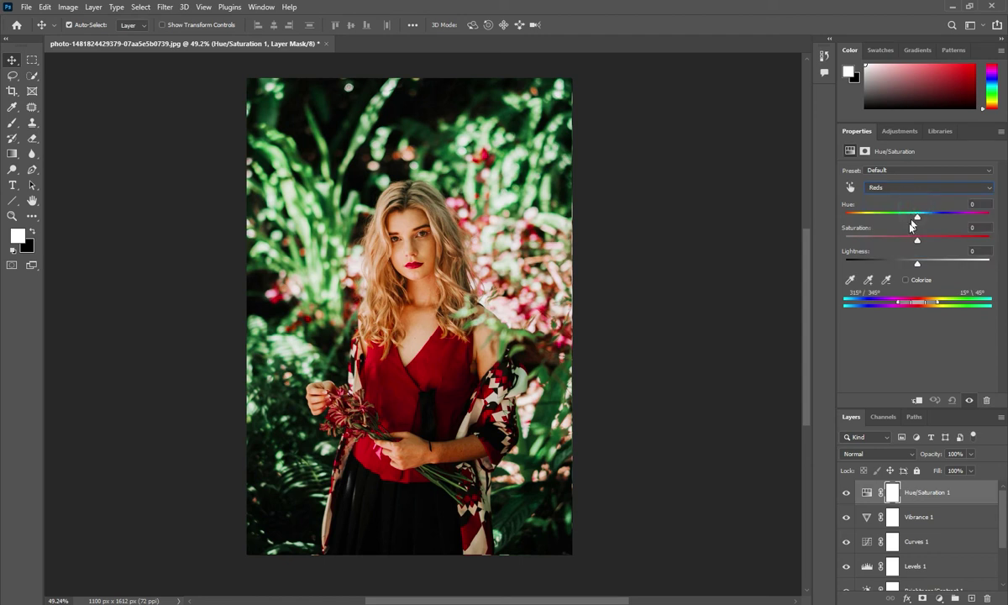
mouse_move(918, 241)
left_mouse_down()
mouse_move(993, 241)
mouse_move(908, 241)
mouse_move(974, 241)
mouse_move(920, 239)
left_mouse_up()
left_click_drag(922, 239, 920, 239)
left_click(976, 227)
type("5")
mouse_move(917, 264)
left_mouse_down()
mouse_move(956, 267)
mouse_move(909, 267)
left_mouse_up()
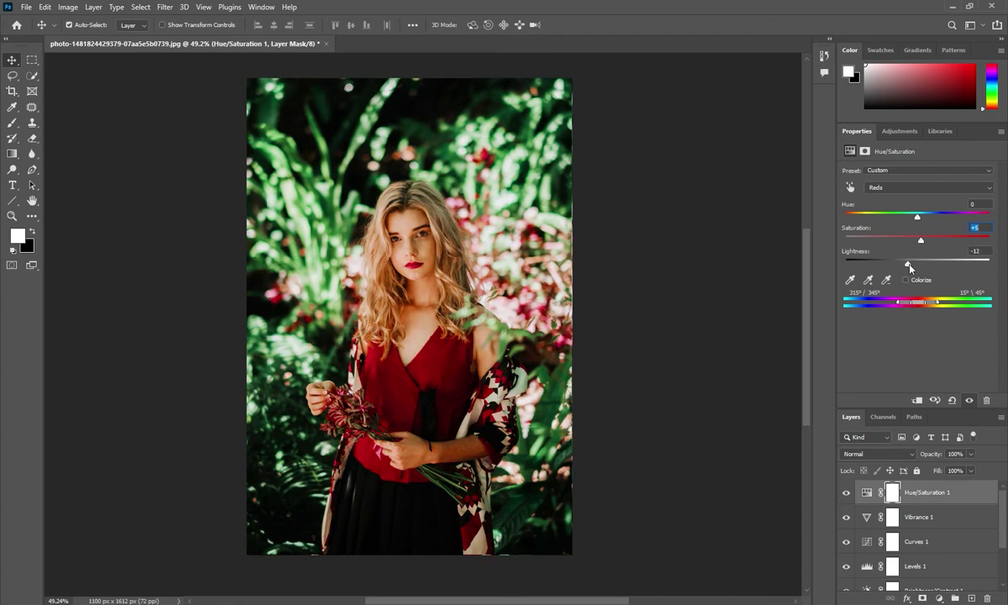
left_click(977, 250)
left_click(976, 249)
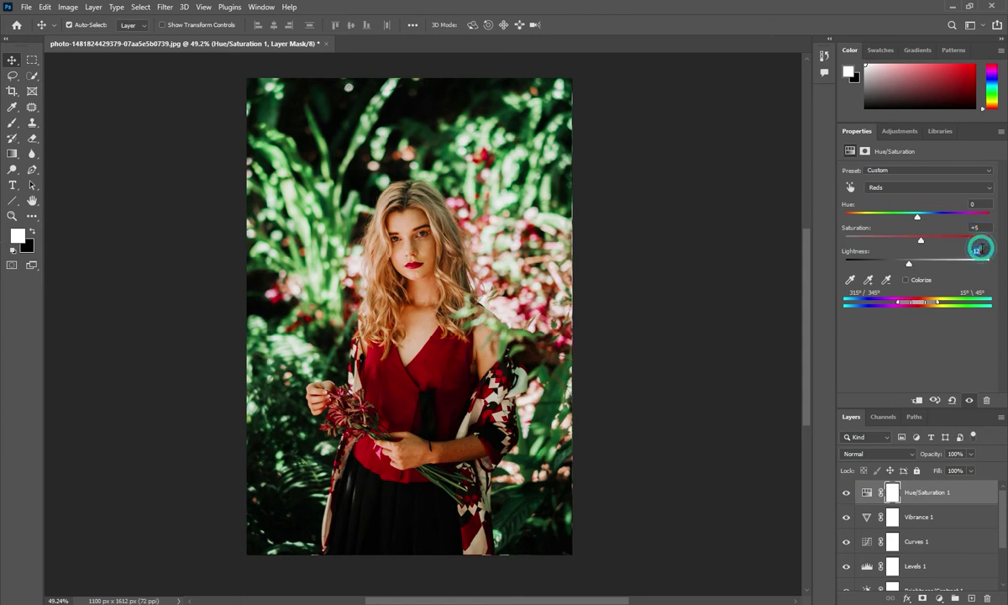
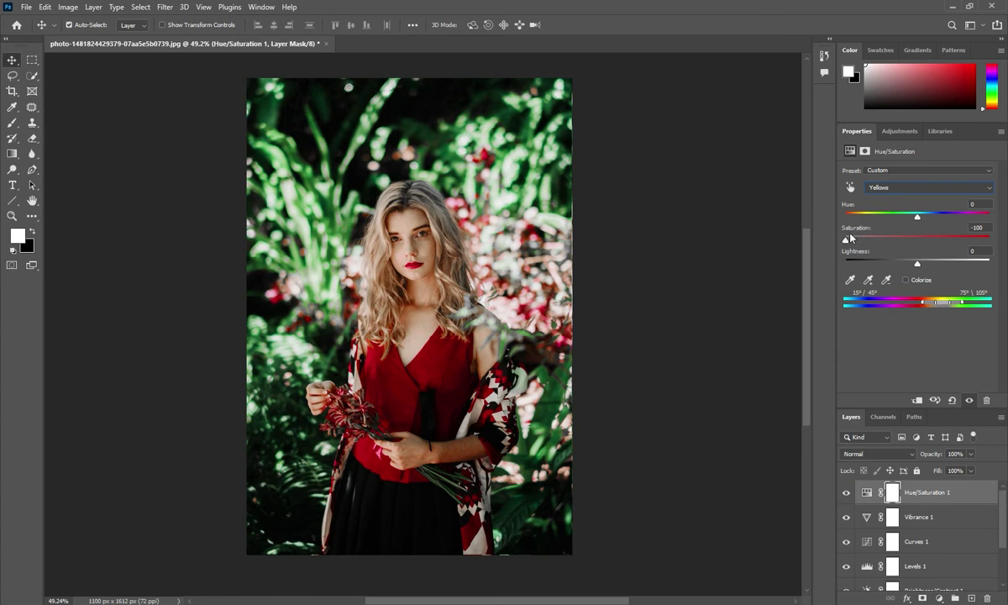
Set the Yellows saturation to -12, try a lightness of +78, reset the lightness to 0, and deselect the layer
left_click_drag(848, 234, 900, 248)
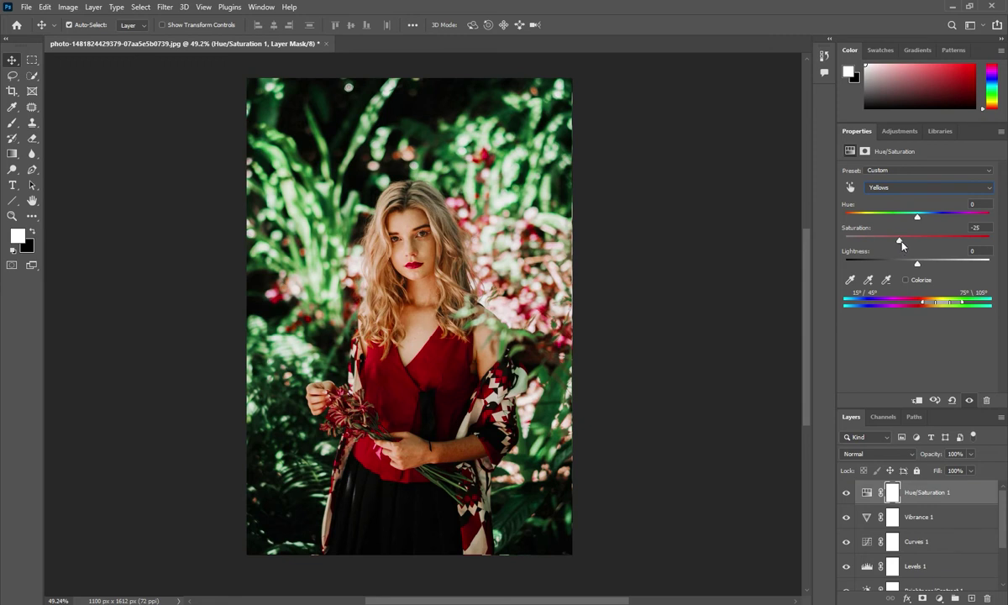
mouse_move(899, 241)
left_mouse_down()
mouse_move(942, 238)
mouse_move(911, 242)
left_mouse_up()
left_click_drag(918, 263, 963, 264)
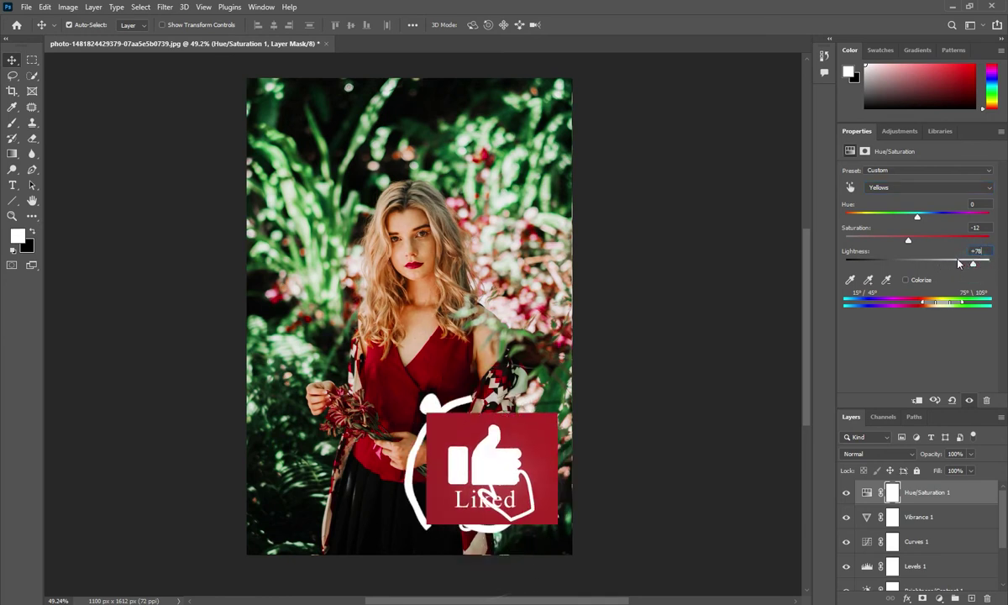
left_click(977, 250)
type("0")
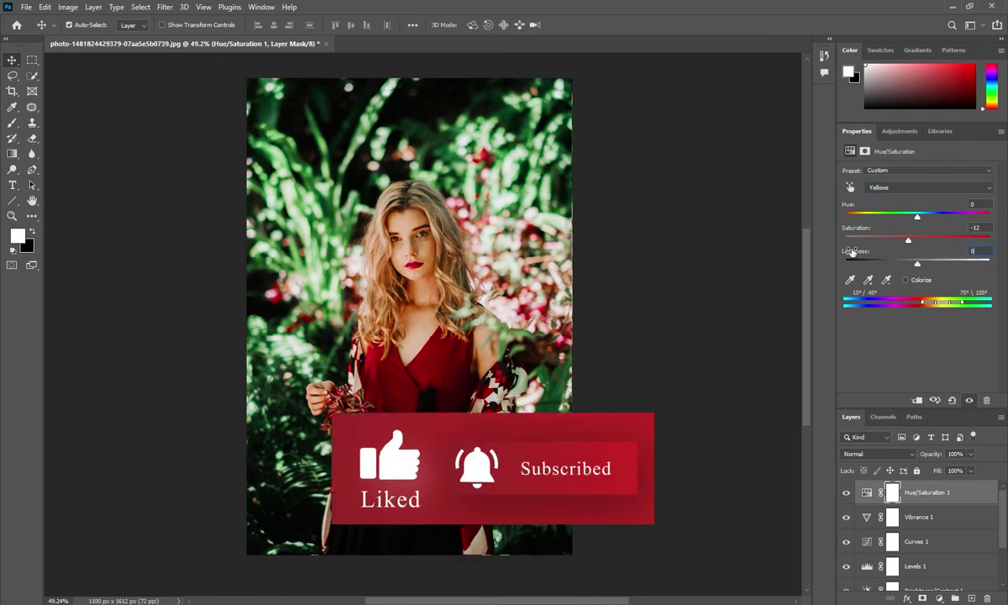
left_click(578, 252)
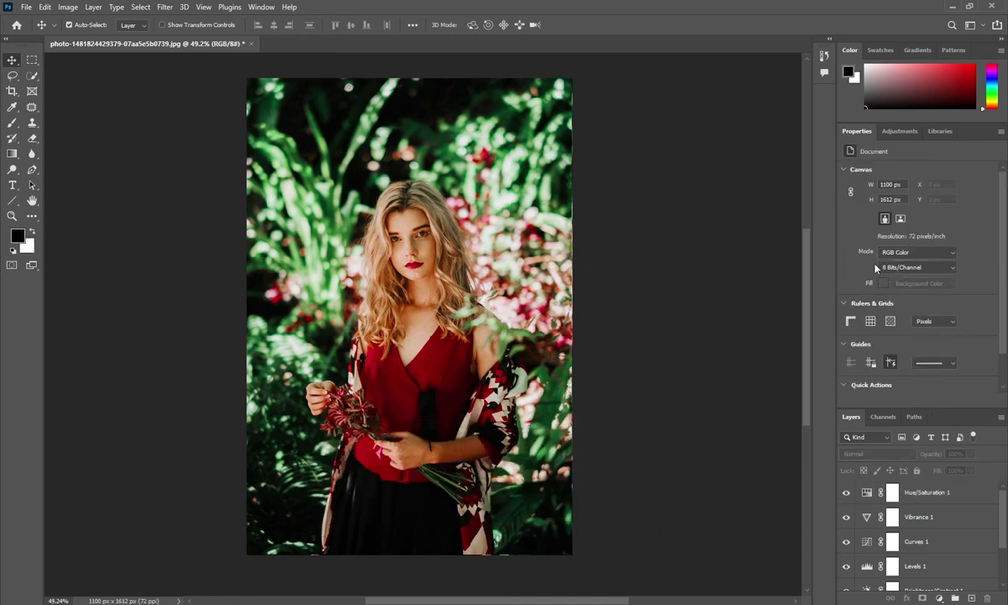
Reselect the Hue/Saturation layer and set the Yellows lightness to +40
left_click(892, 492)
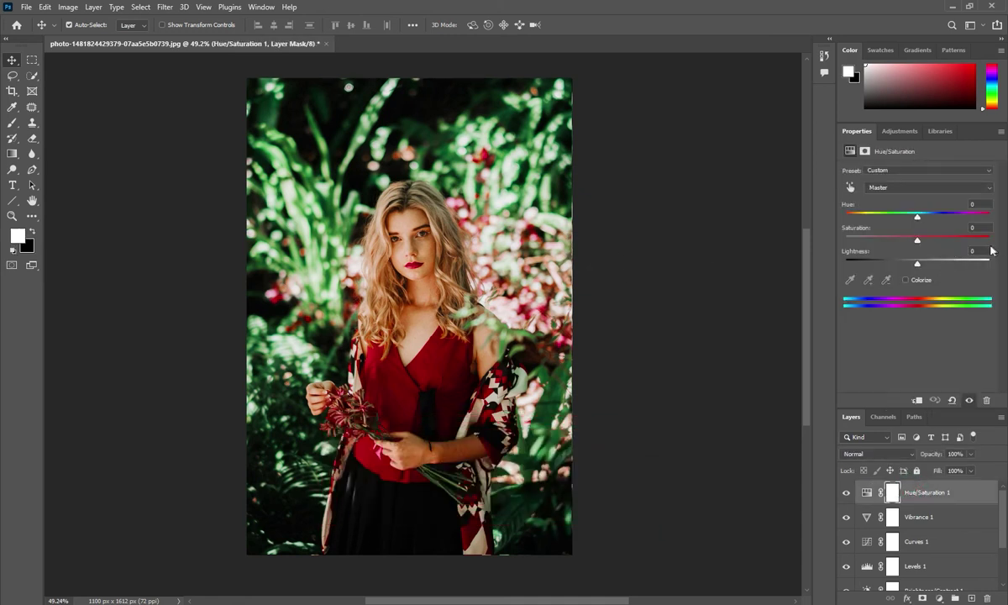
left_click(893, 188)
left_click(878, 213)
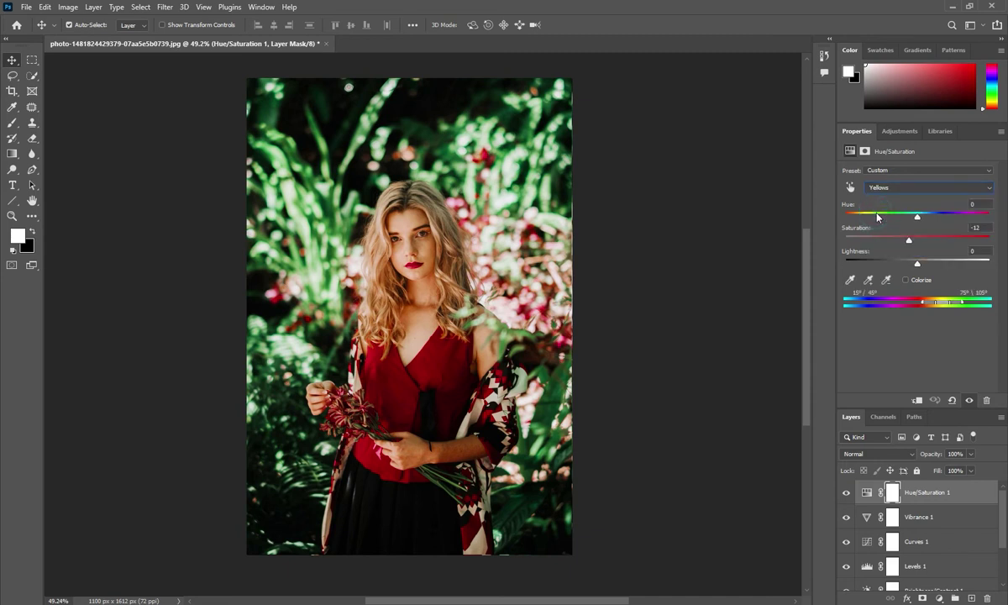
left_click(972, 251)
type("40")
left_click(603, 285)
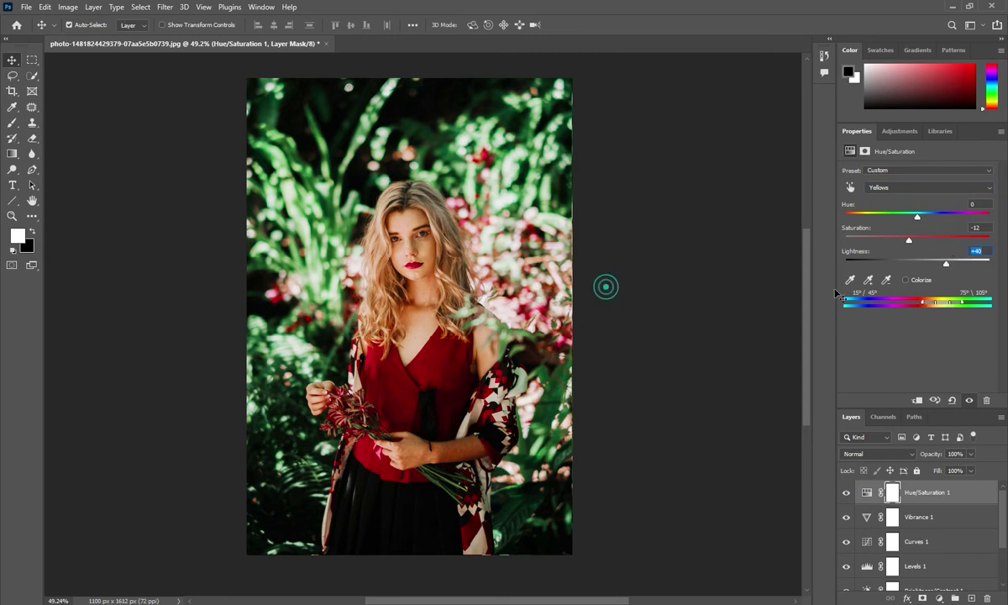
Switch the Hue/Saturation layer to the Greens range and compare saturations of -100 and -50
left_click(923, 492)
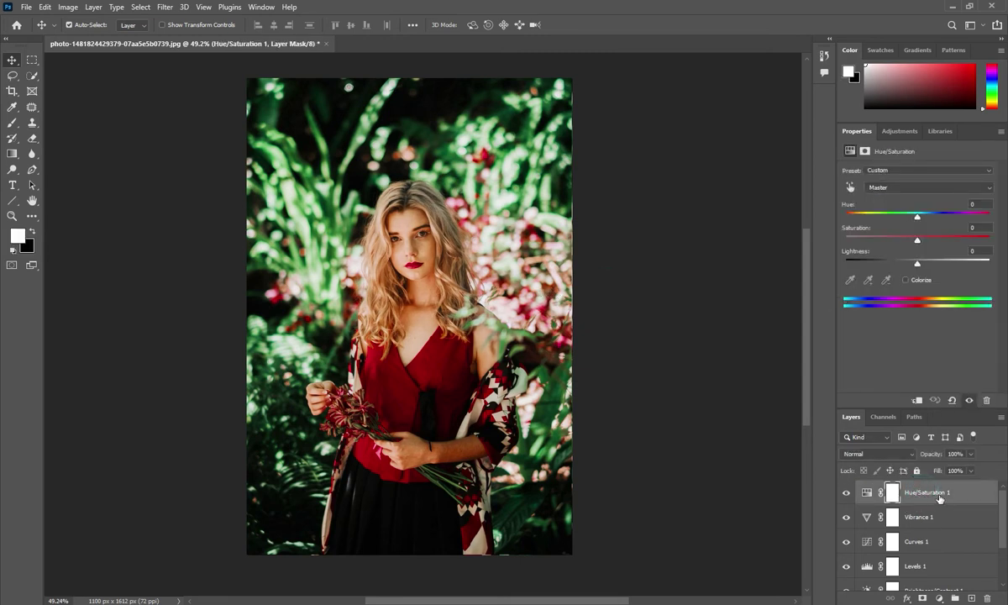
left_click(917, 187)
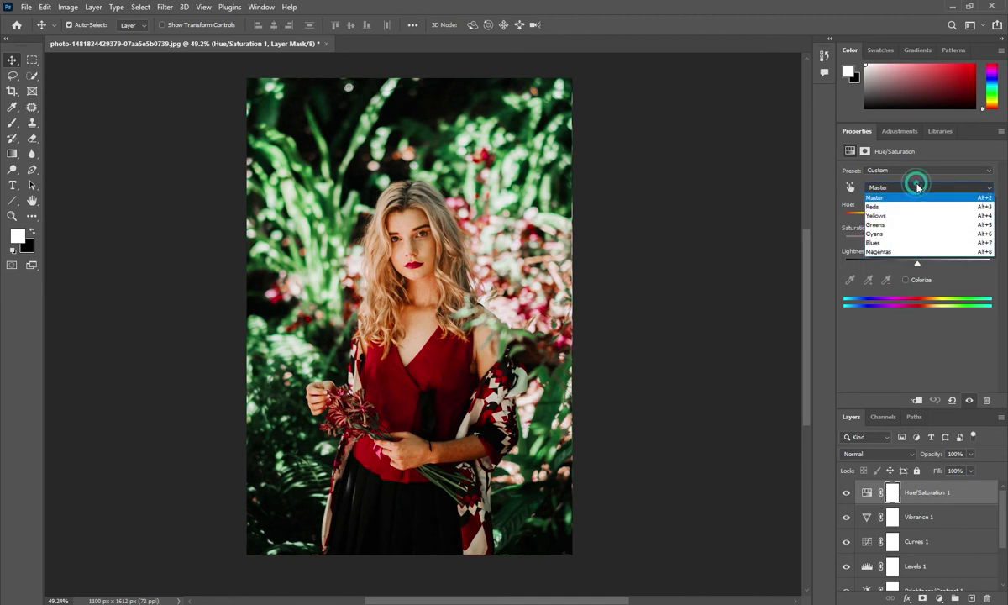
left_click(875, 225)
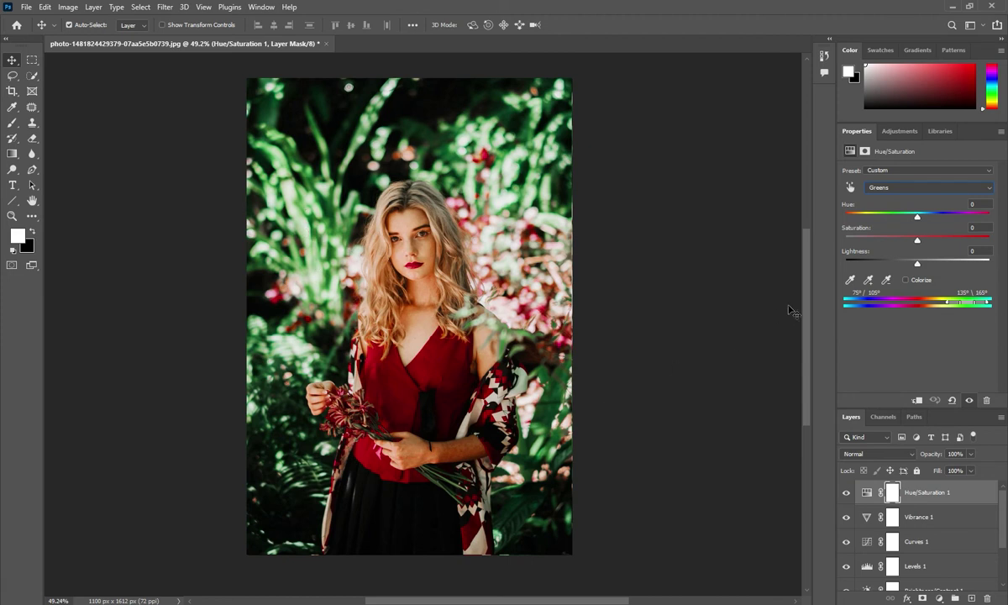
left_click_drag(916, 238, 827, 246)
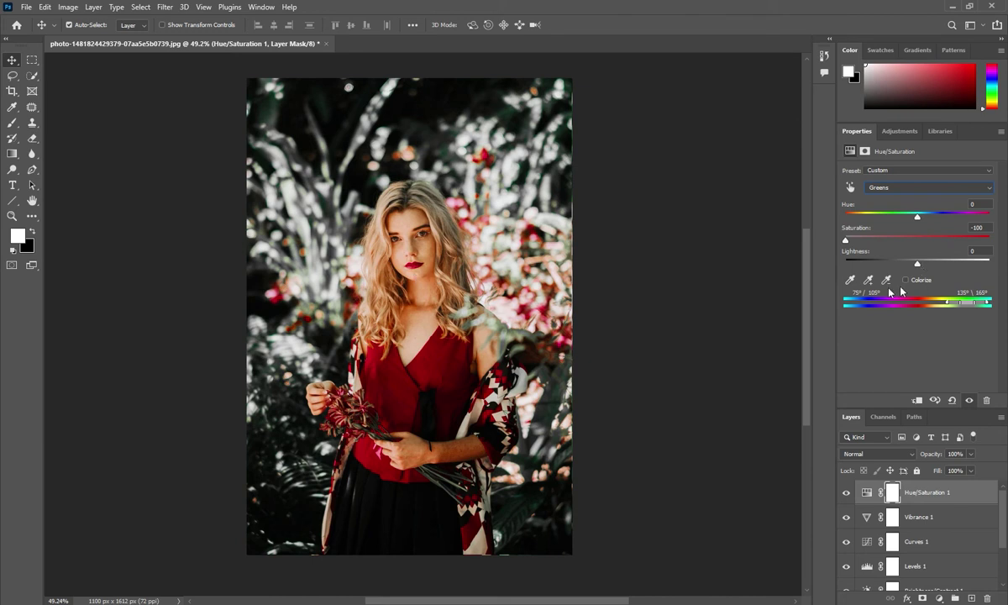
left_click_drag(844, 241, 905, 242)
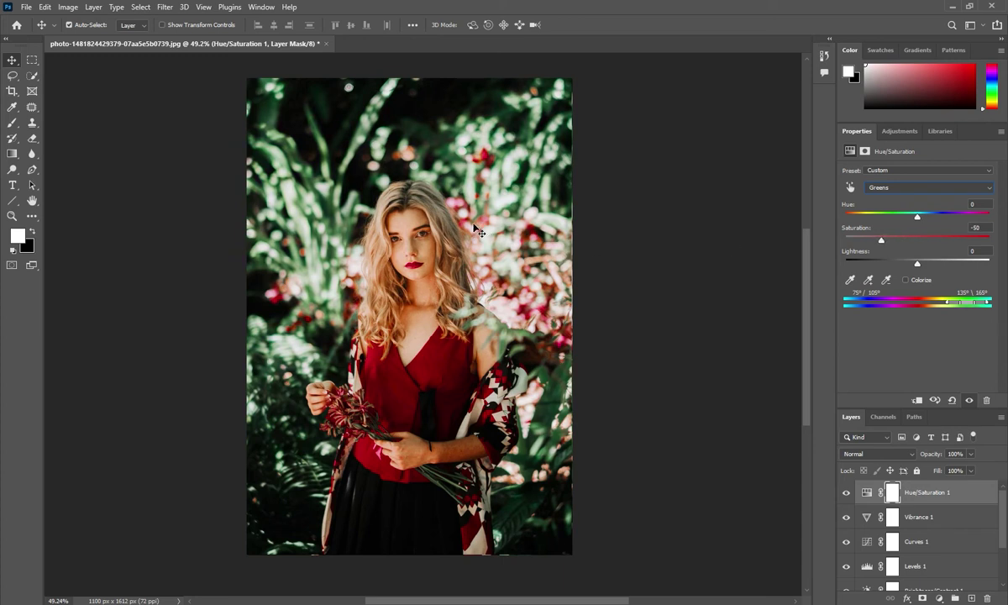
left_click_drag(882, 242, 835, 242)
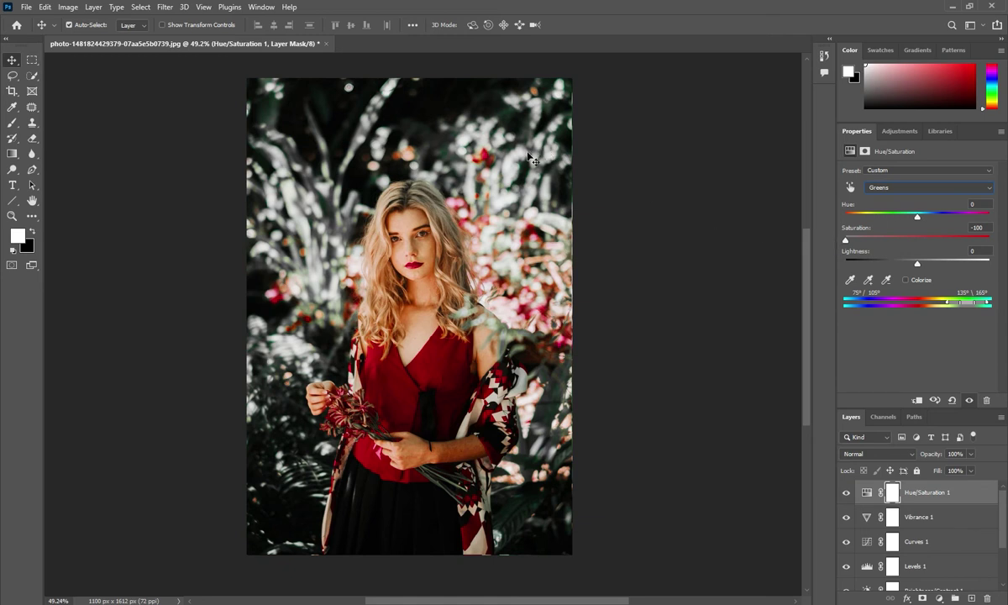
Set the Greens saturation to -70 and their lightness to -12
left_click(845, 241)
left_click_drag(845, 241, 866, 242)
type("70")
double_click(979, 226)
type("-70")
key("Return")
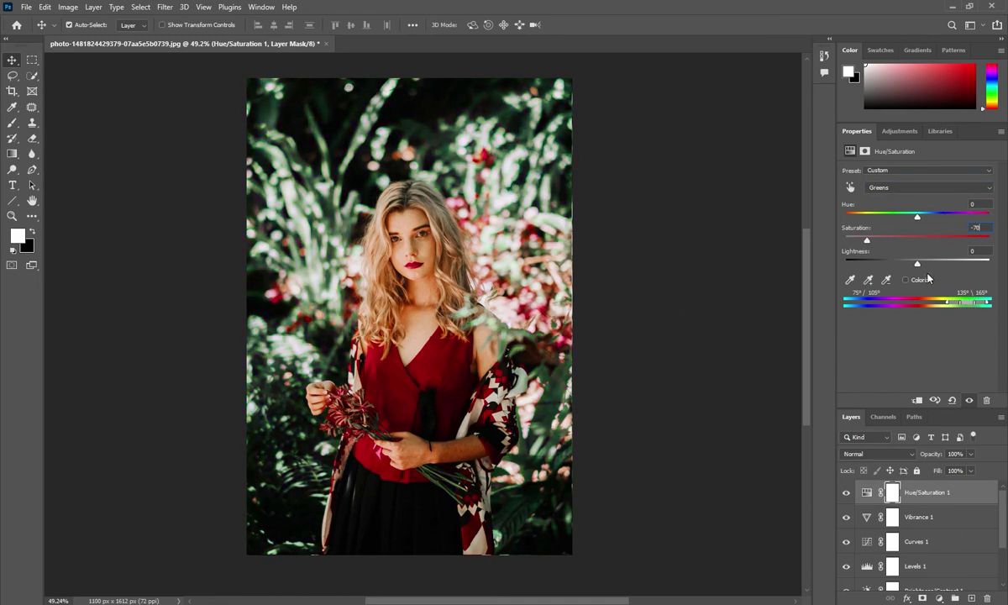
mouse_move(918, 267)
left_mouse_down()
mouse_move(982, 264)
mouse_move(883, 267)
mouse_move(910, 267)
left_mouse_up()
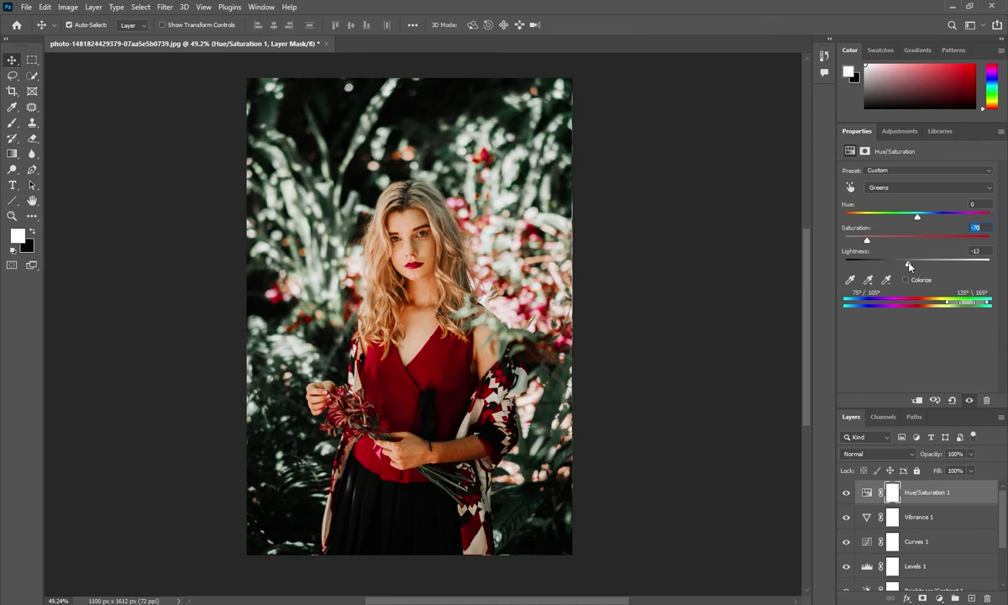
left_click(909, 267)
Add an Exposure adjustment layer above the Hue/Saturation layer
left_click(939, 598)
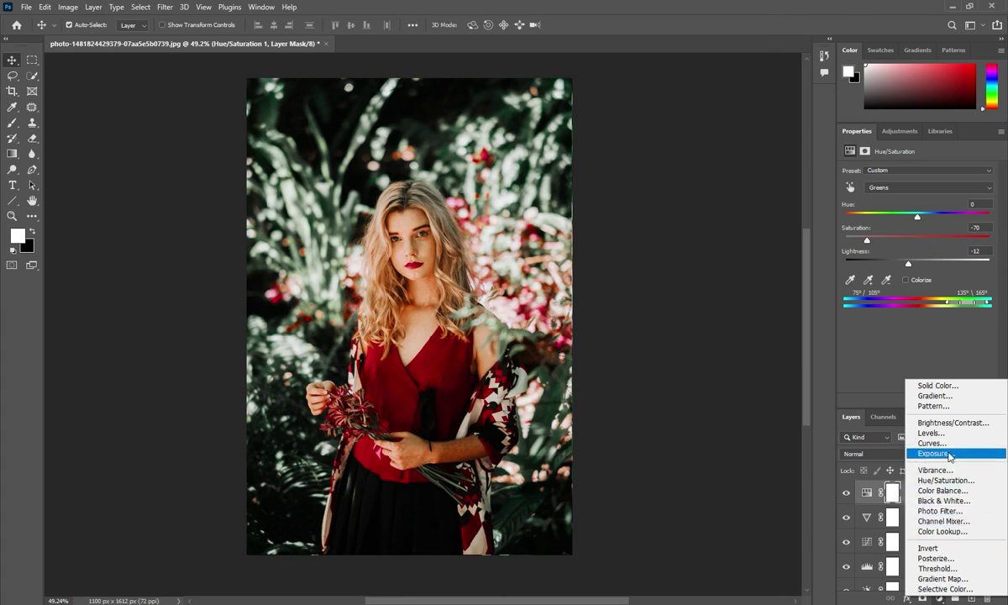
left_click(764, 490)
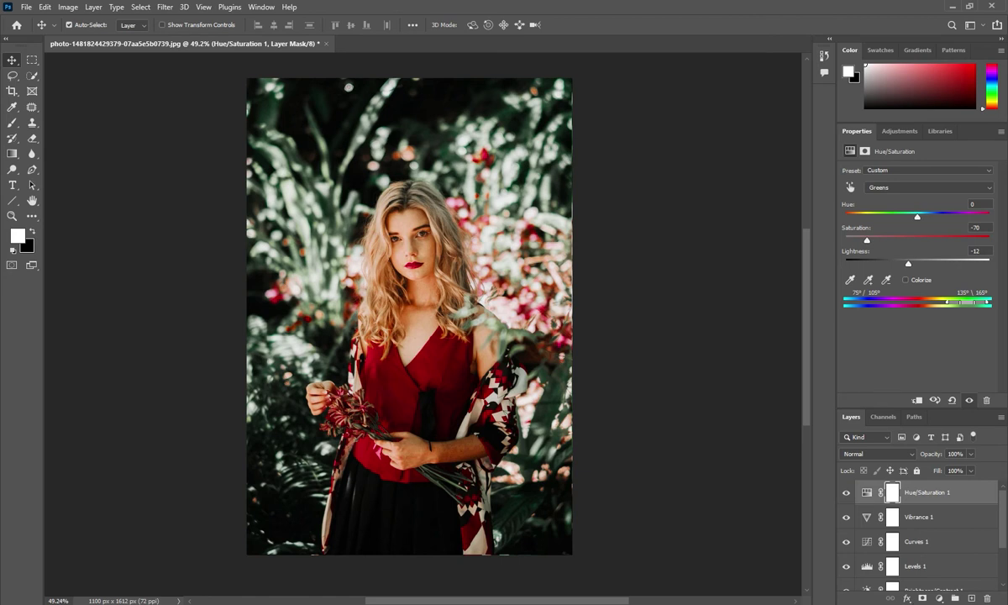
left_click(939, 598)
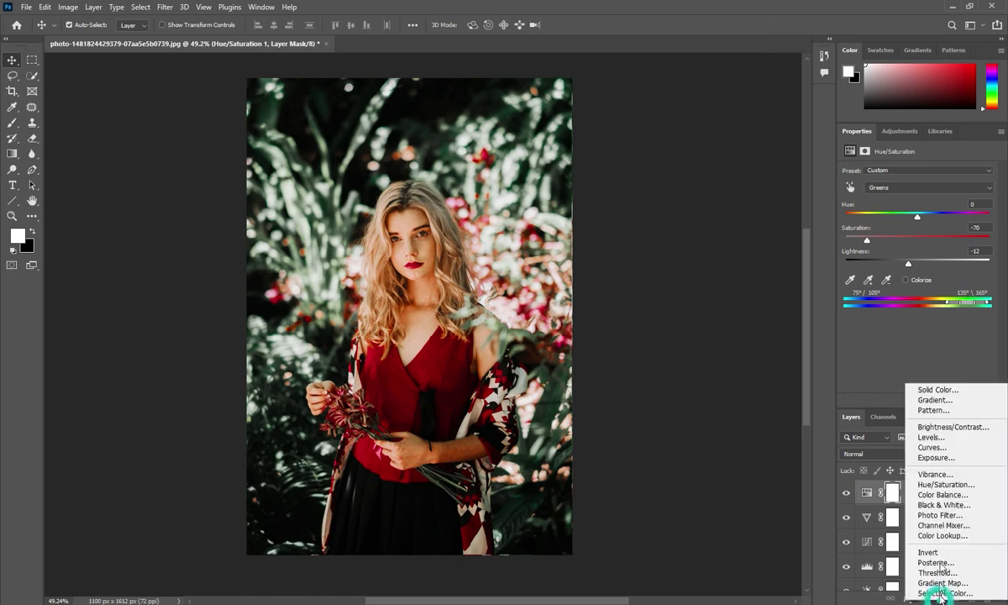
left_click(939, 457)
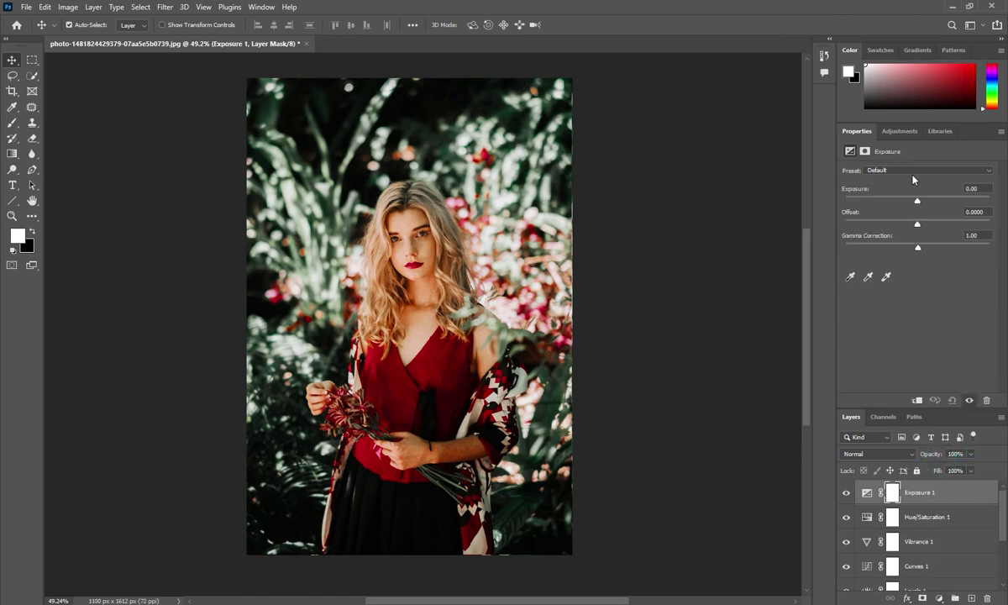
Set the Exposure layer's exposure to +0.4 and its offset to 0
left_click(979, 190)
type("0")
left_click(977, 212)
left_click(975, 210)
left_click(970, 210)
key("Right")
key("Right")
mouse_move(919, 205)
left_mouse_down()
mouse_move(897, 200)
mouse_move(931, 202)
mouse_move(921, 202)
left_mouse_up()
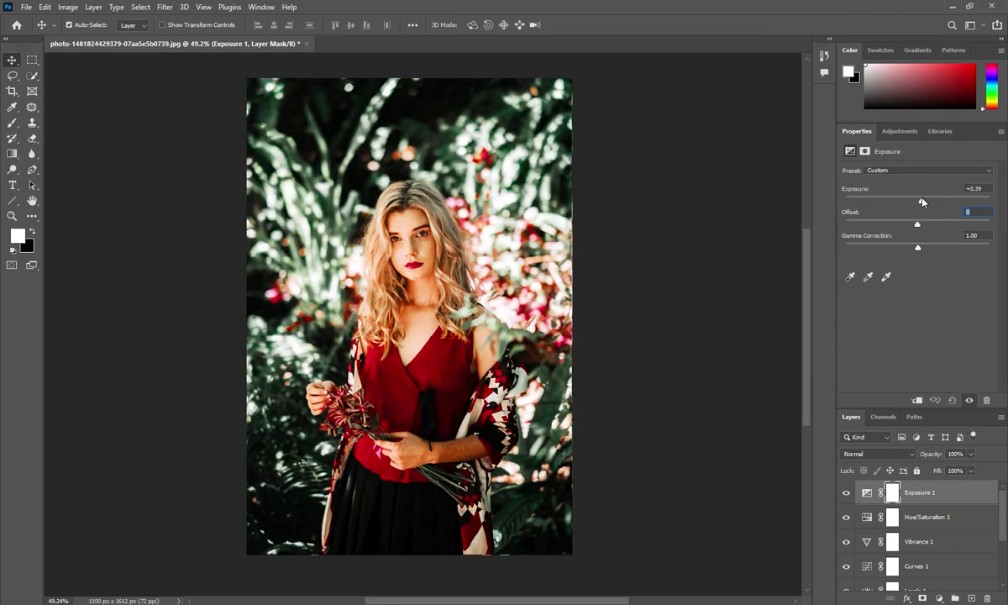
key("shift+Tab")
type("0.40")
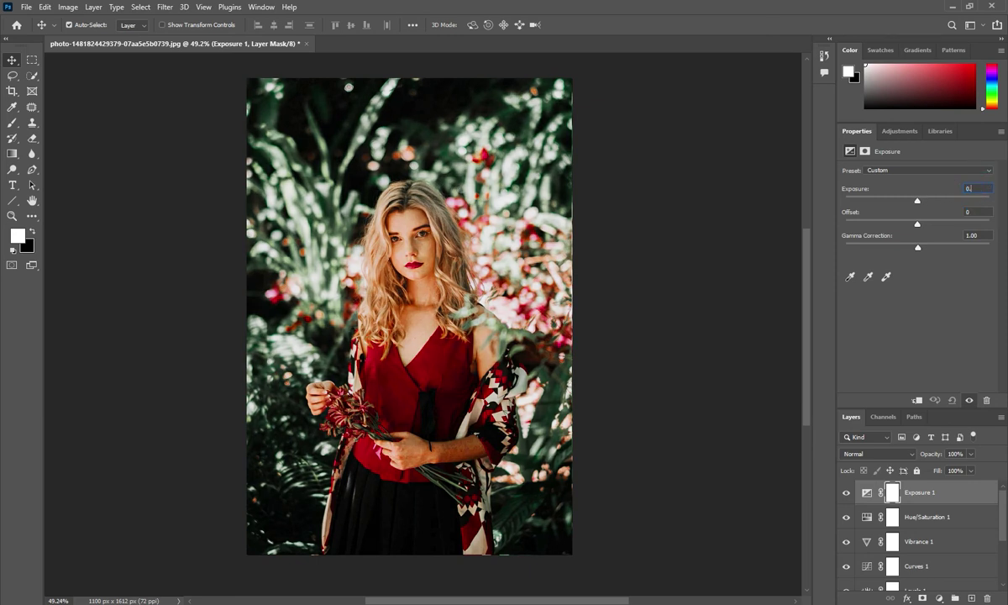
left_click(963, 279)
left_click(980, 189)
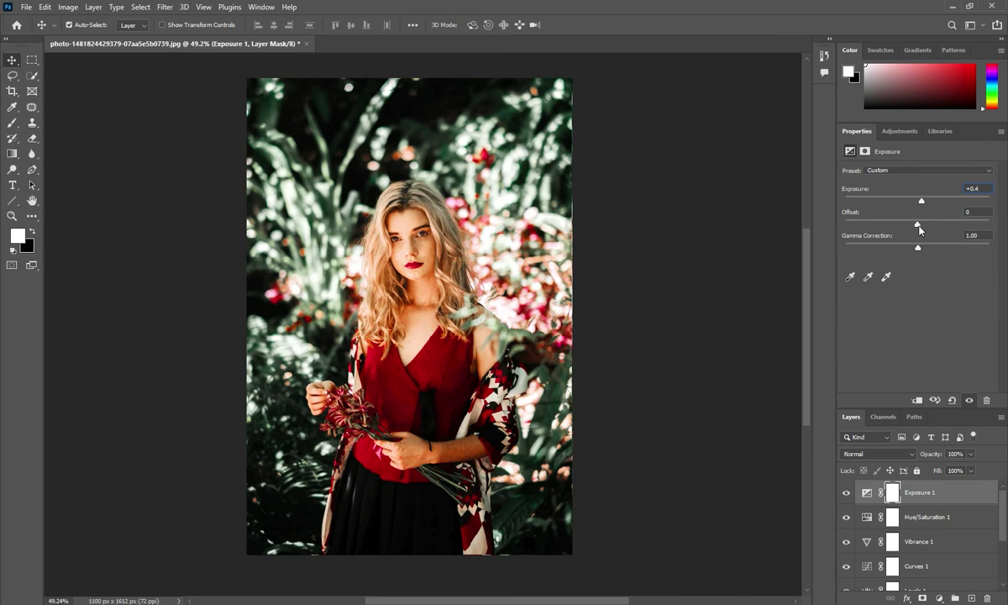
Try an offset of -0.5000 on the Exposure layer and return it to 0
left_click_drag(919, 227, 845, 229)
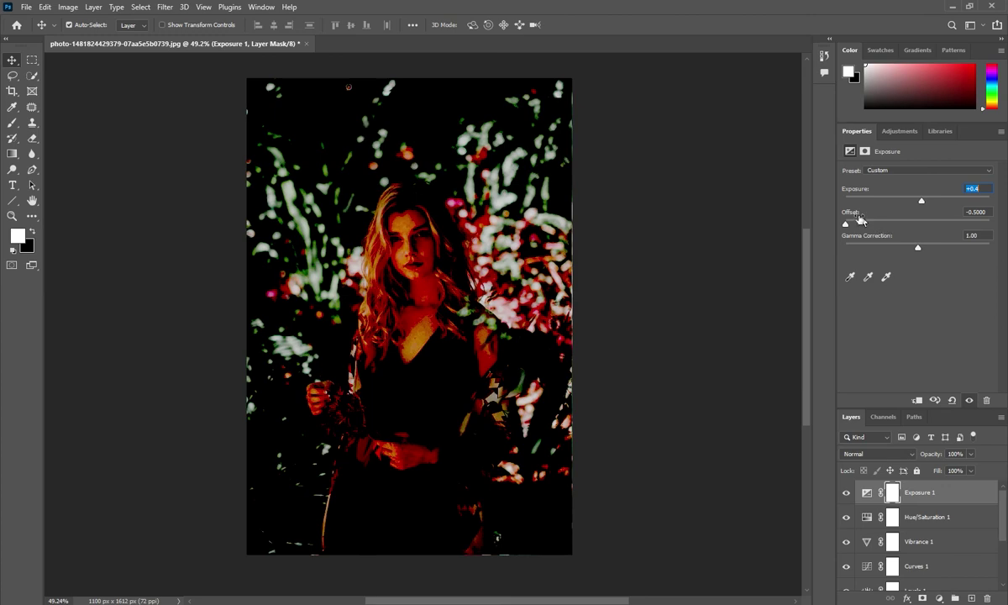
left_click_drag(846, 226, 918, 229)
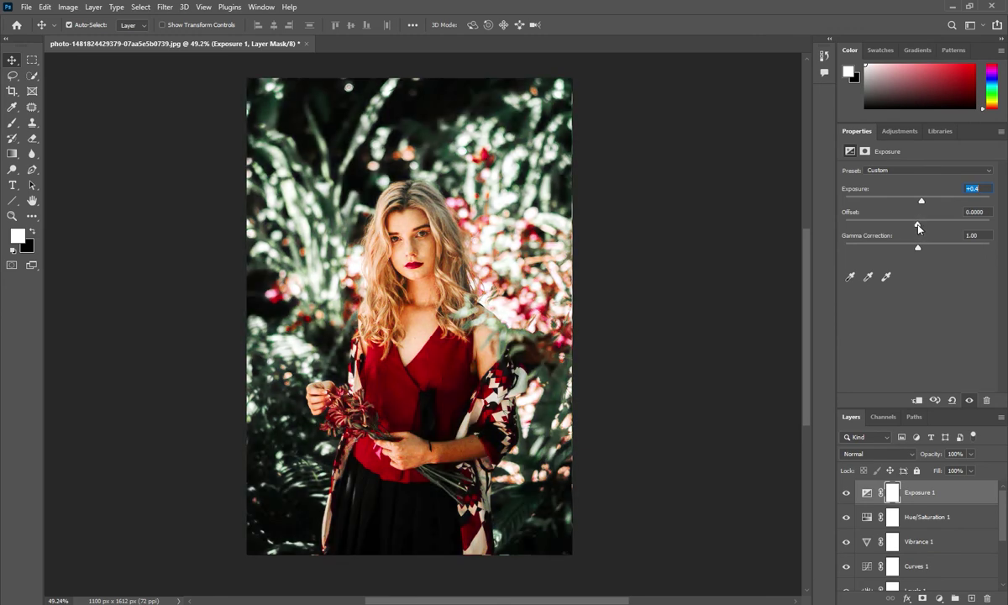
left_click_drag(918, 228, 918, 228)
Lower the Exposure layer's offset slightly to -0.0042
left_click(973, 211)
left_click_drag(918, 225, 916, 227)
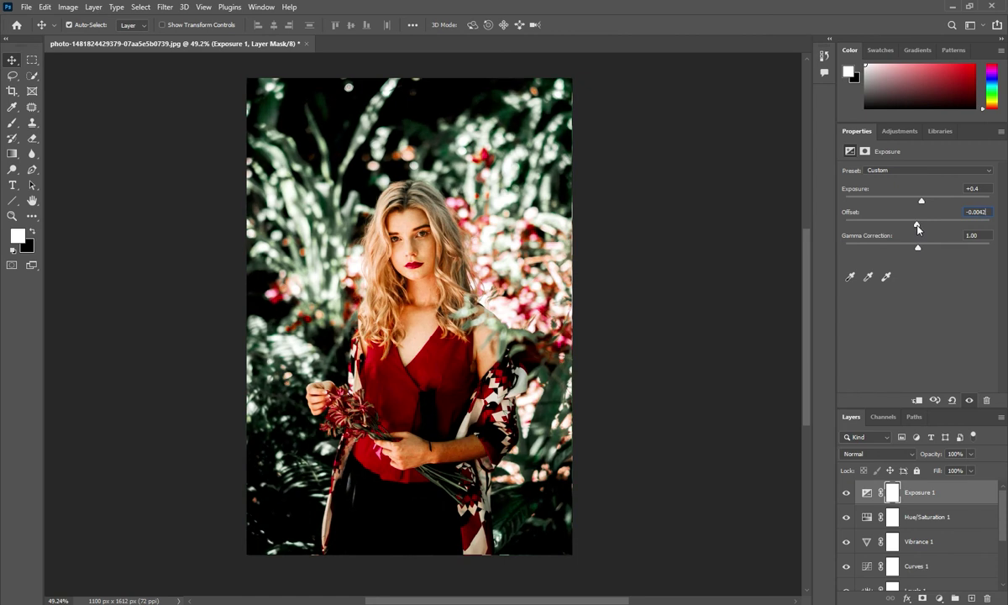
left_click_drag(917, 228, 918, 228)
left_click(991, 210)
left_click(974, 211)
double_click(981, 211)
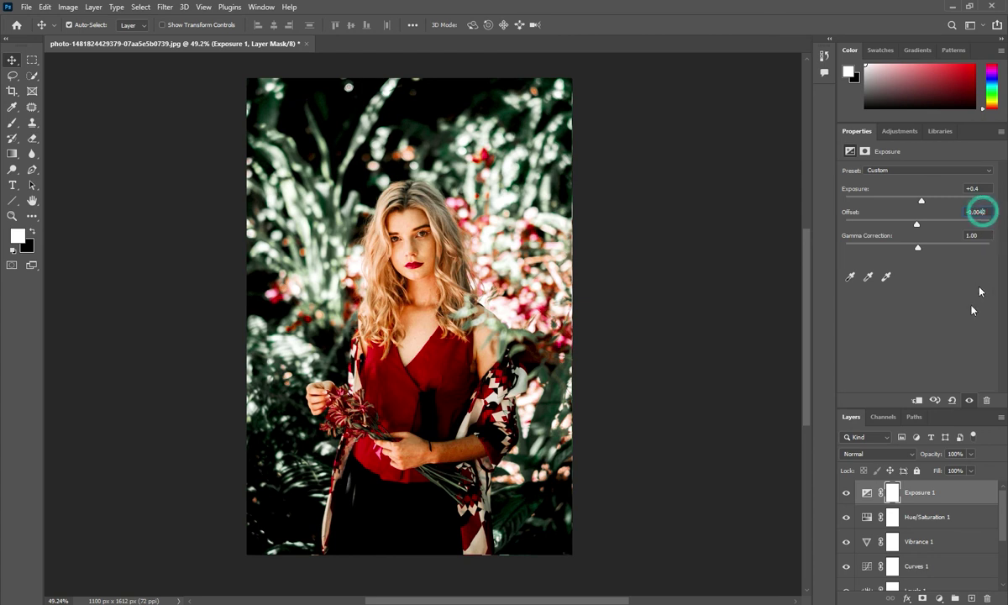
left_click(989, 211)
double_click(983, 211)
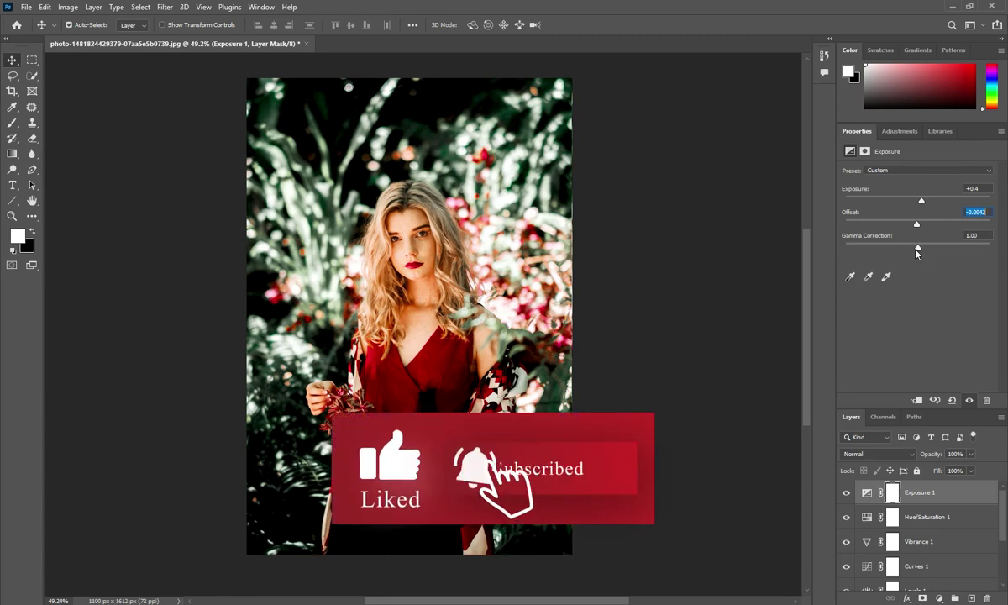
Try darker and brighter gamma corrections on the Exposure layer and settle on 1.25
left_click(917, 249)
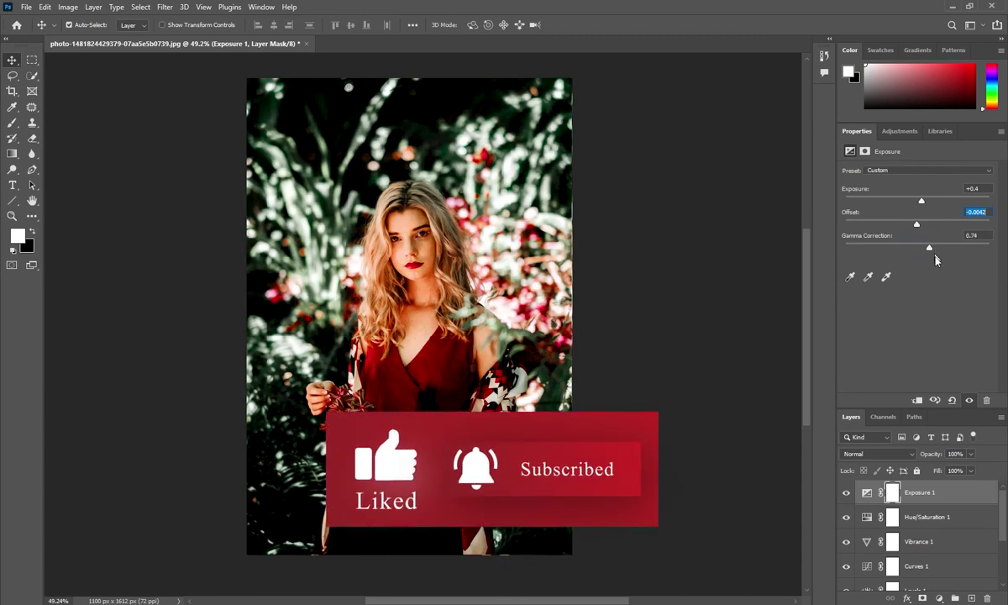
left_click_drag(918, 257, 890, 251)
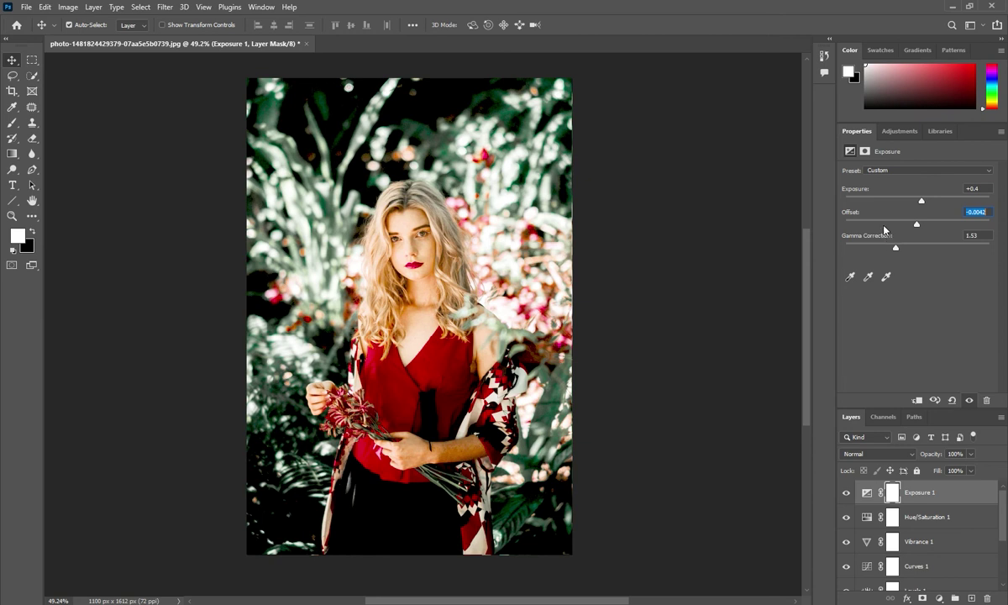
mouse_move(896, 249)
left_mouse_down()
mouse_move(916, 250)
mouse_move(908, 262)
left_mouse_up()
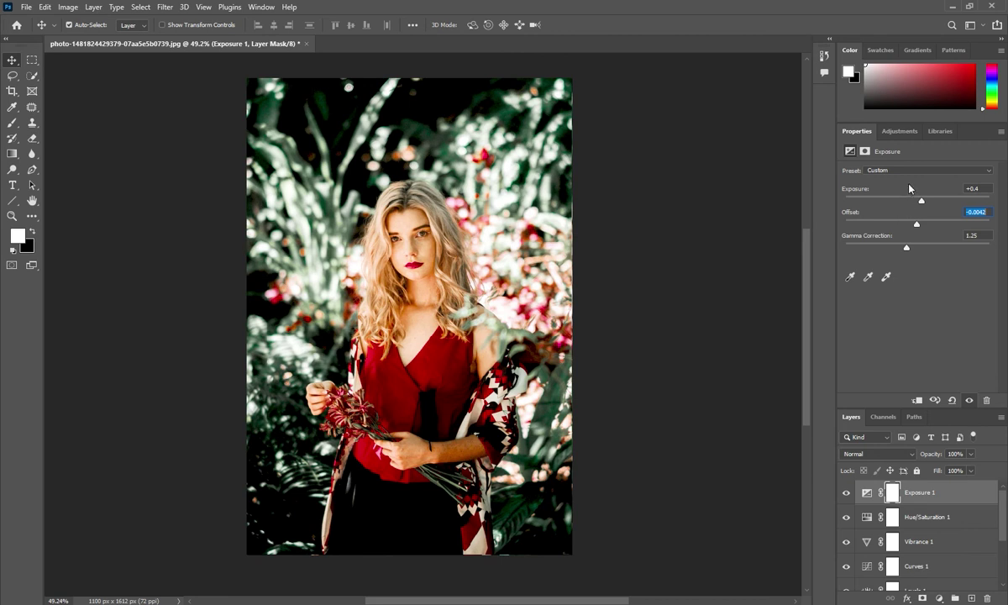
left_click(940, 597)
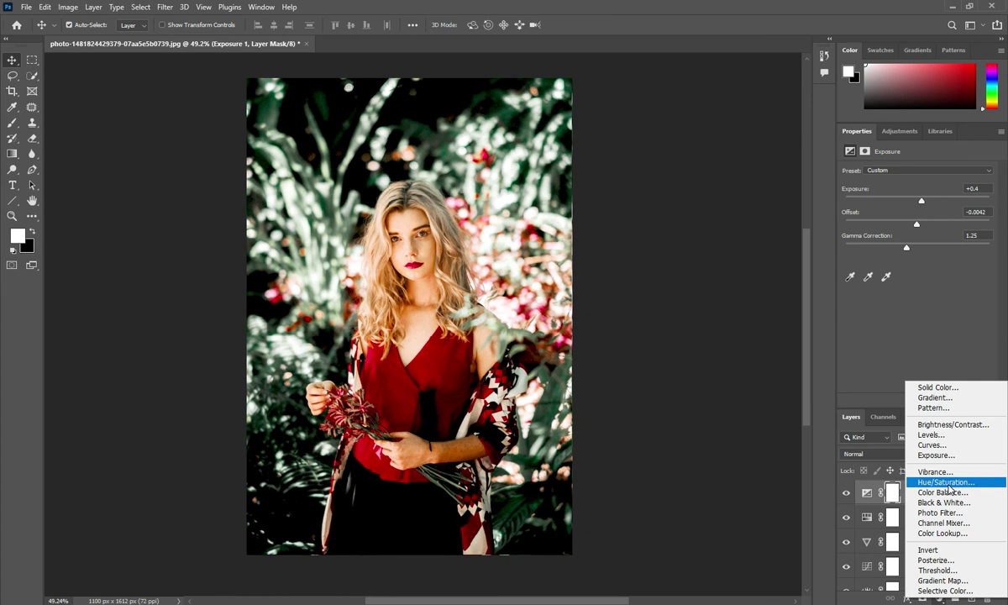
left_click(940, 599)
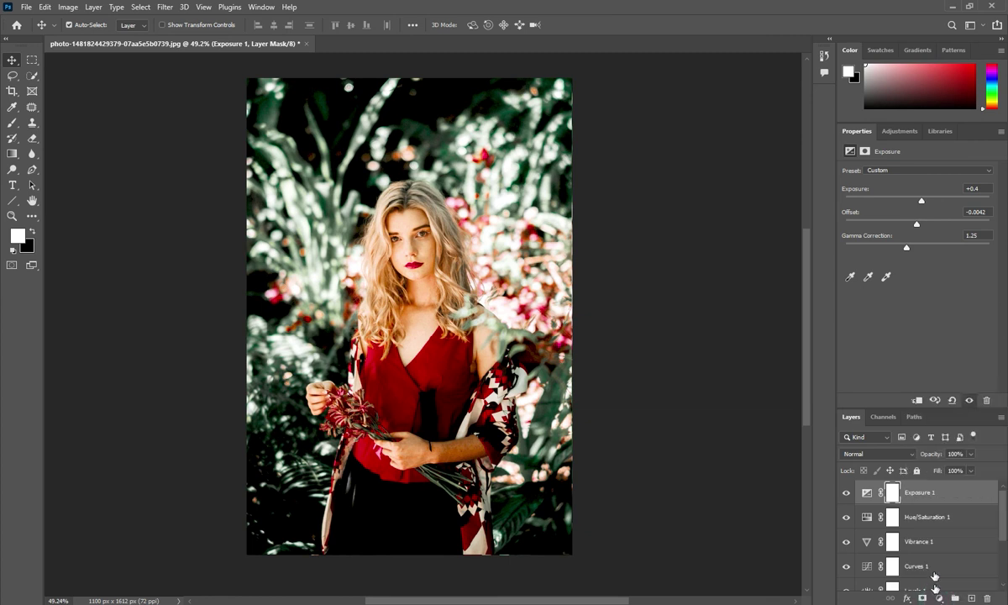
Group all adjustment layers from Brightness/Contrast 1 up to Exposure 1
scroll(932, 568, "down", 3)
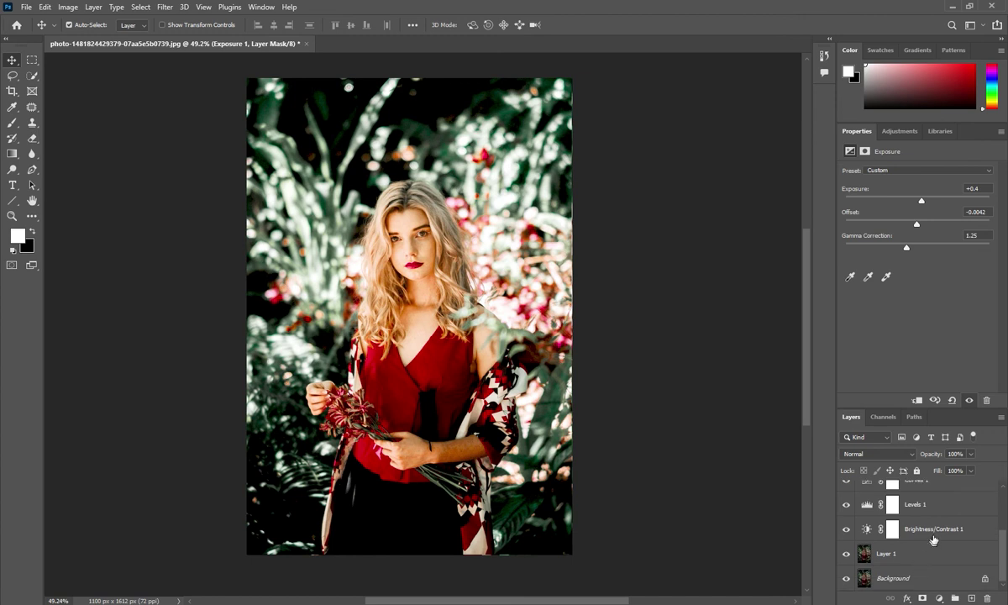
left_click(932, 541)
scroll(933, 536, "up", 3)
scroll(934, 536, "up", 1)
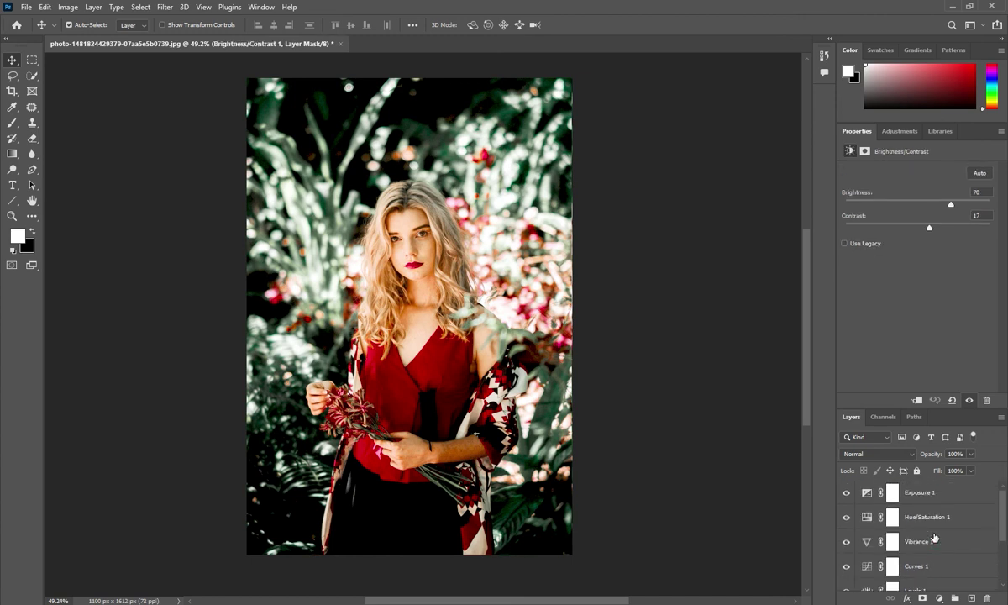
left_click(928, 492, "shift")
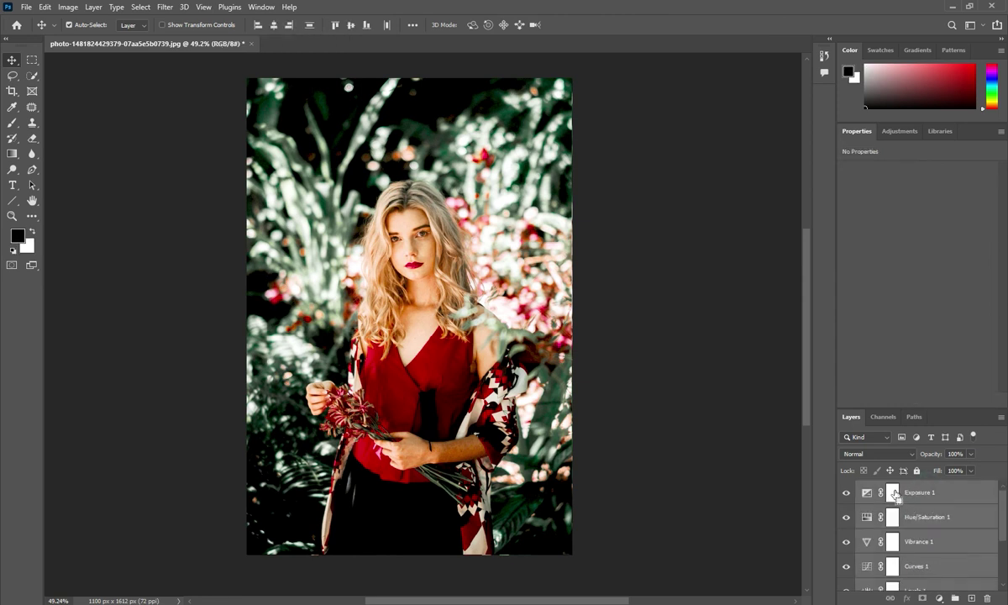
key("ctrl+g")
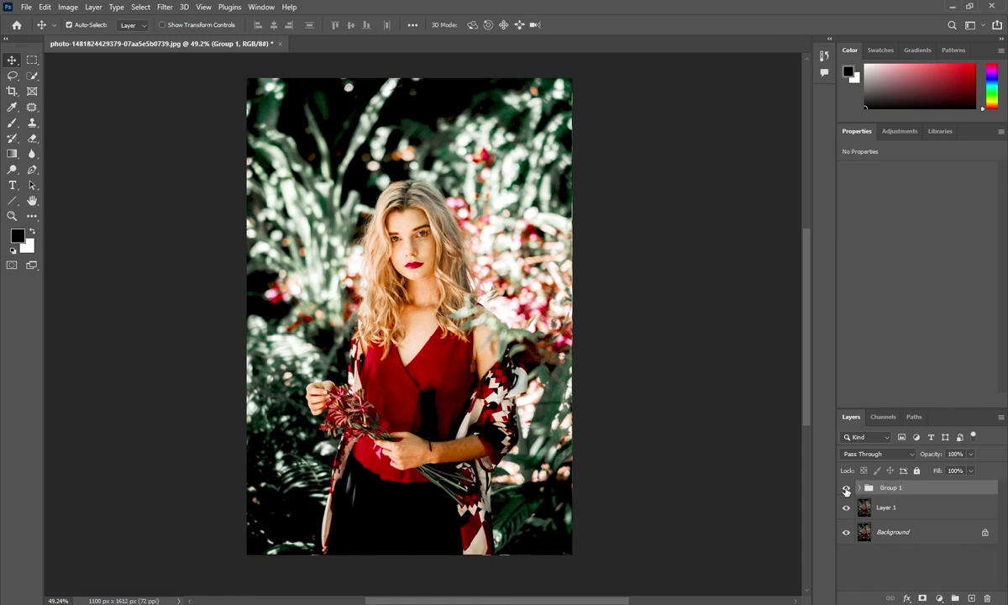
Hide the Background layer and toggle the adjustment group's visibility to compare with the ungraded photo, leaving the group shown
left_click(845, 489)
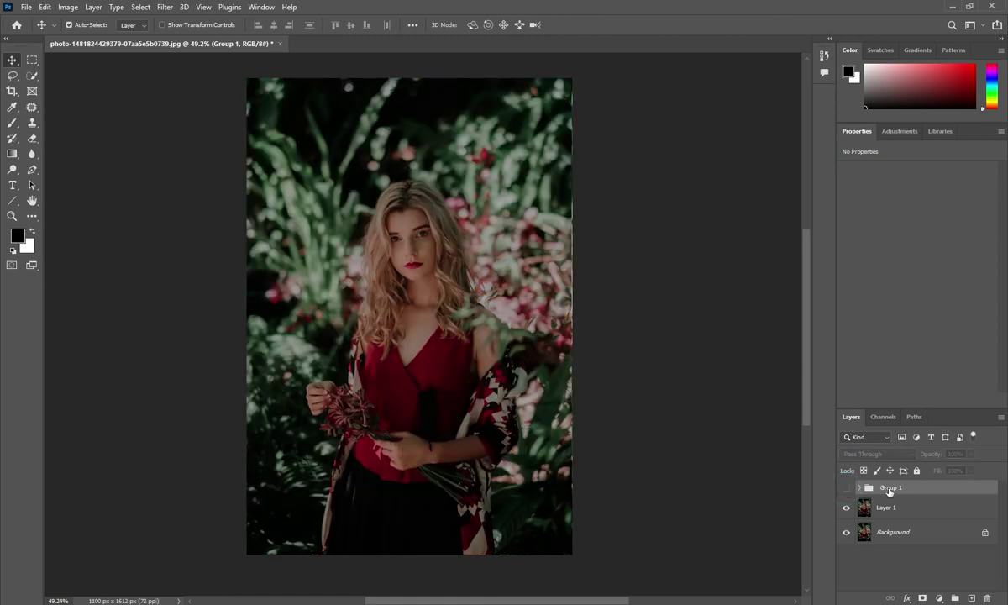
left_click(846, 531)
left_click(847, 489)
left_click(847, 488)
left_click(847, 489)
left_click(859, 488)
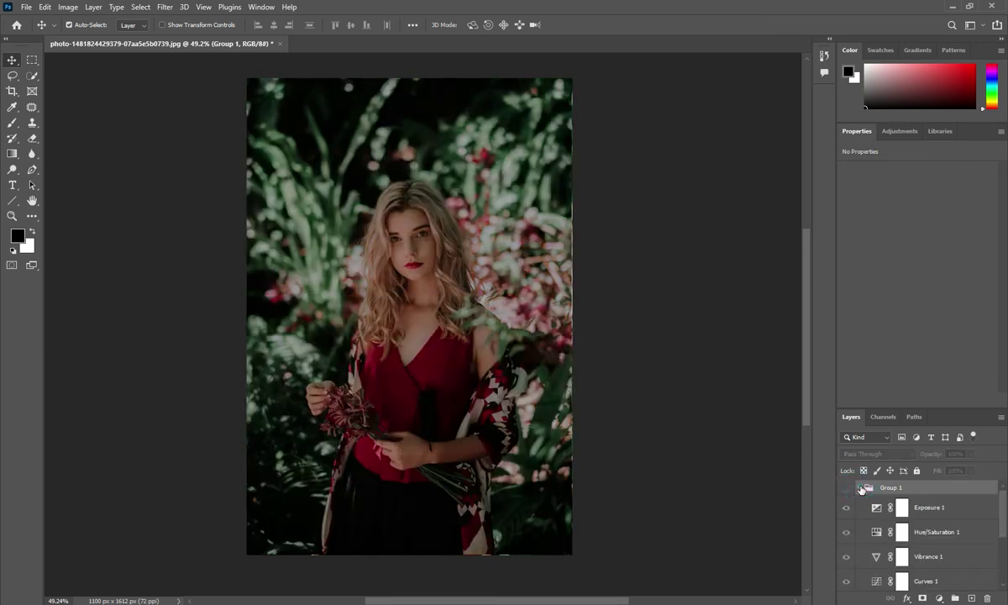
left_click(859, 488)
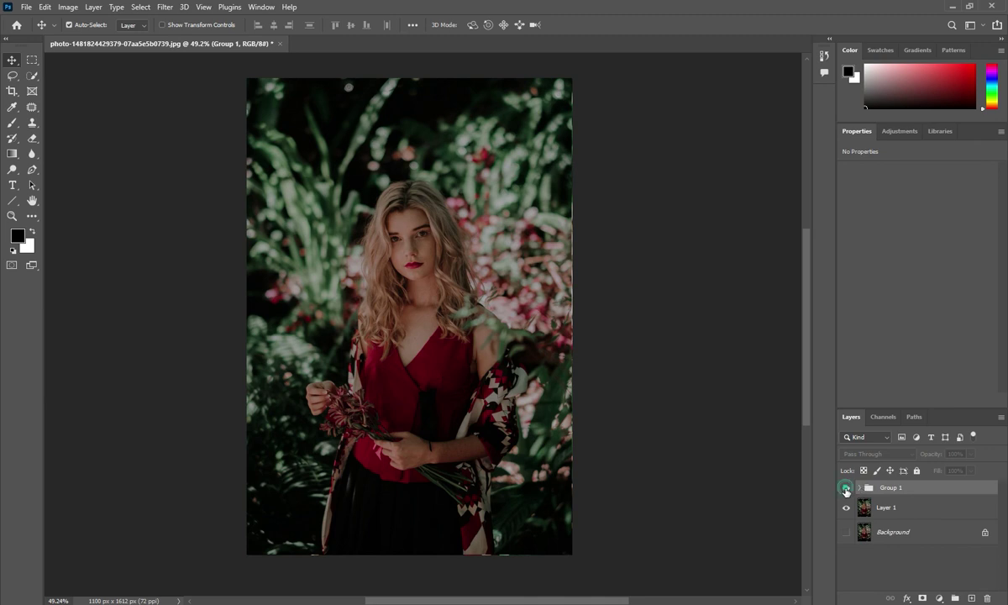
left_click(845, 487)
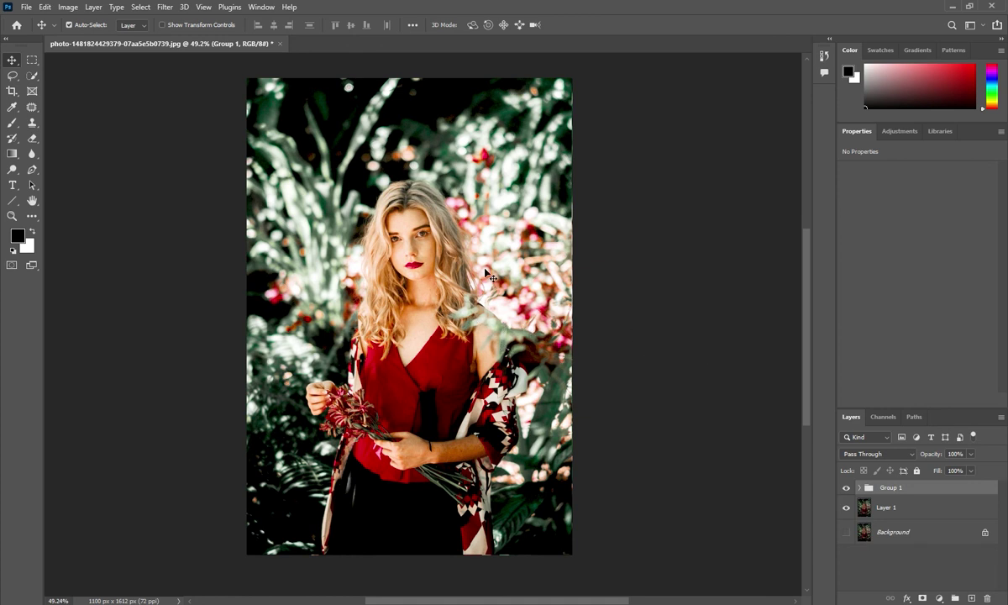
Compare the portrait before and after grading by repeatedly hiding and reshowing the adjustment group
left_click(846, 488)
left_click(847, 487)
left_click(846, 488)
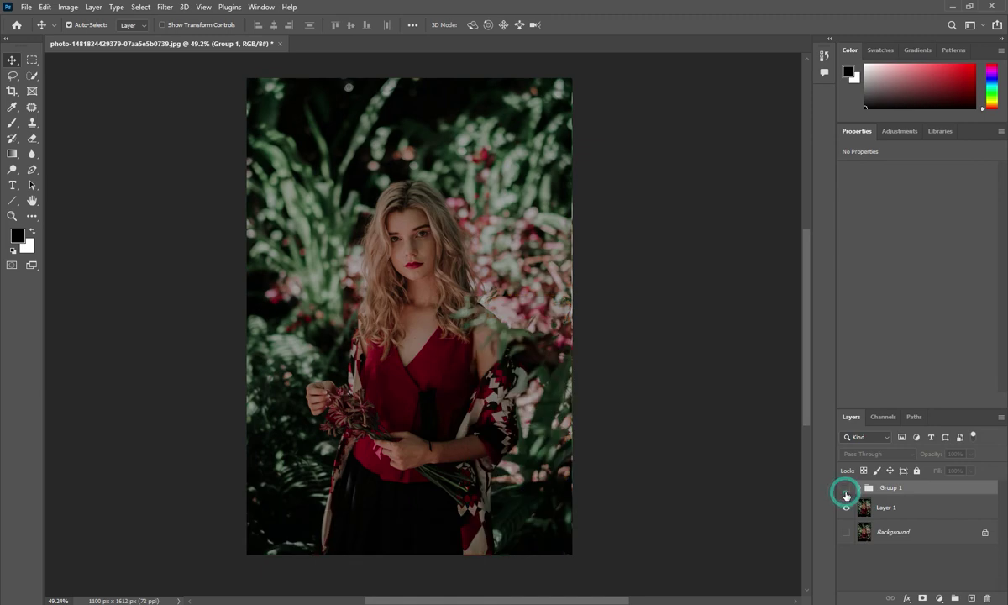
left_click(846, 488)
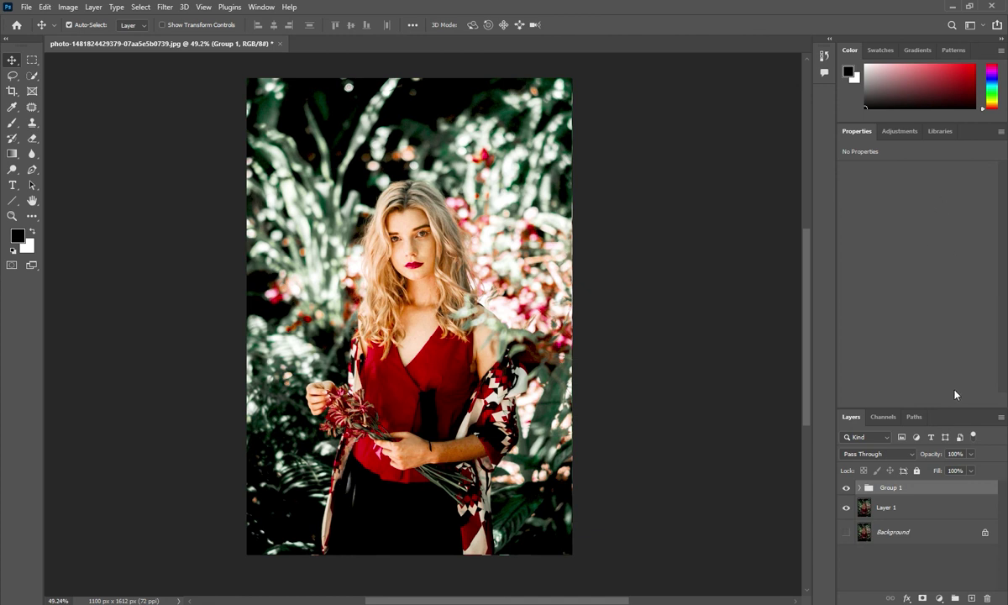
Set the Yellows saturation to -28 on the Hue/Saturation layer inside the group, then collapse the group
left_click(857, 490)
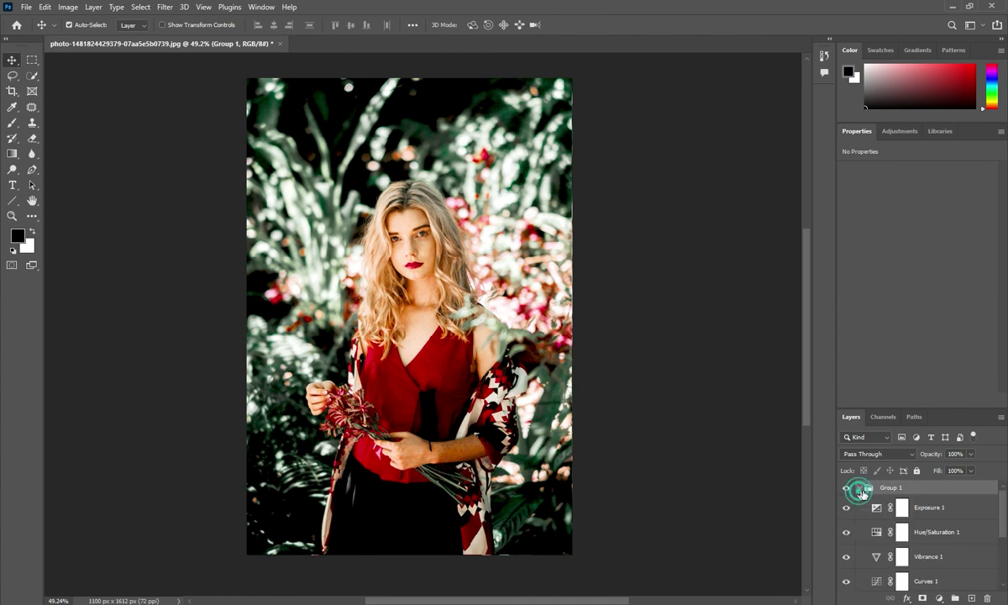
left_click(923, 530)
left_click(883, 189)
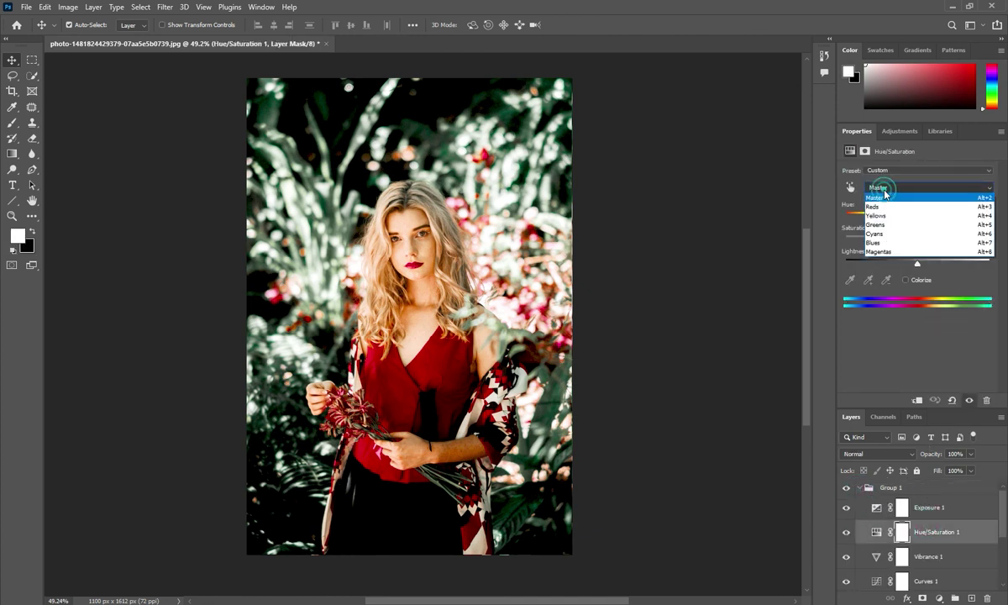
left_click(894, 217)
left_click(908, 239)
left_click_drag(898, 245, 898, 242)
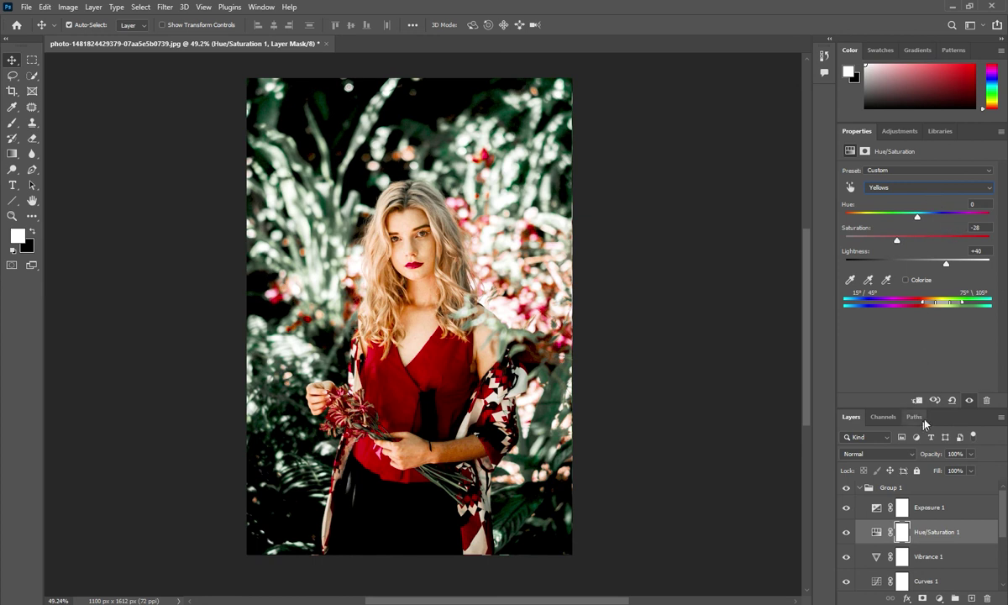
left_click(859, 487)
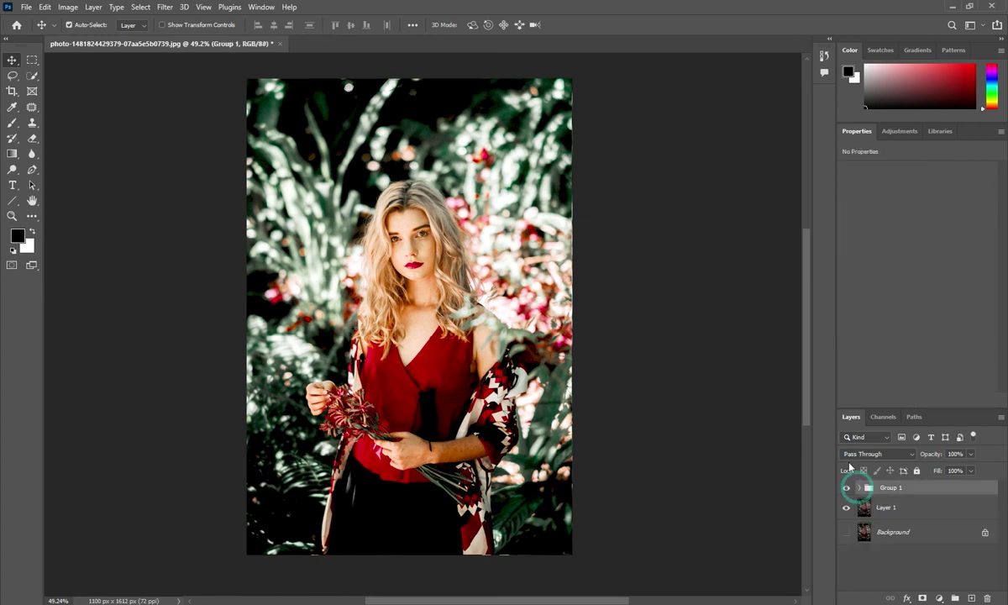